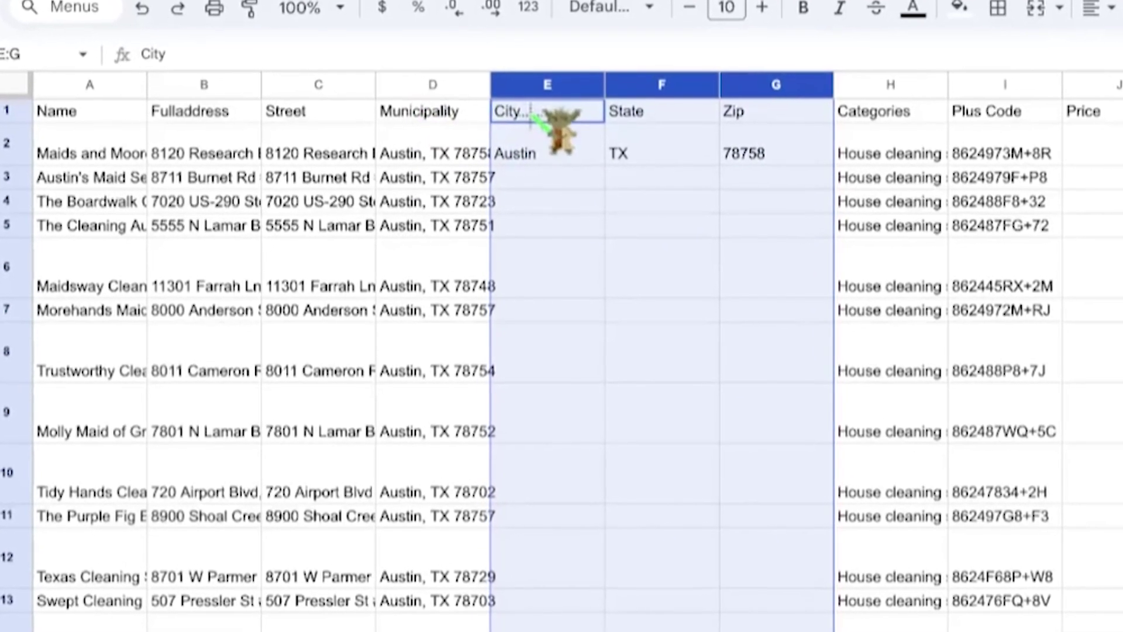
Step: Fill the City column with Austin from the first data row down to the last row of the list
left_click(570, 148)
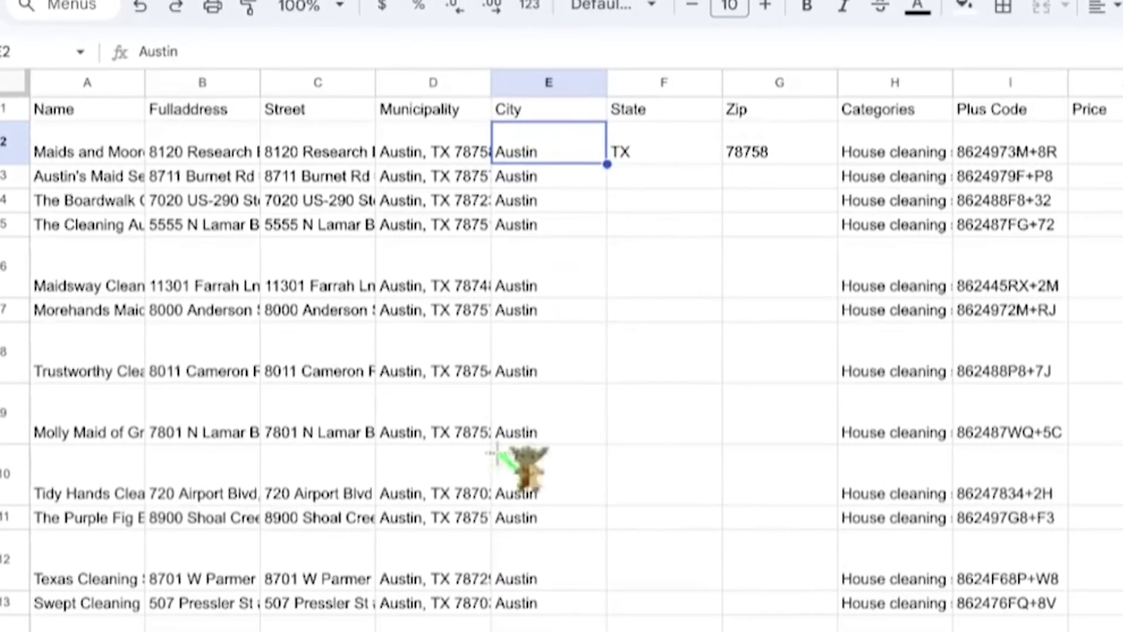
scroll(562, 351, "down", 2)
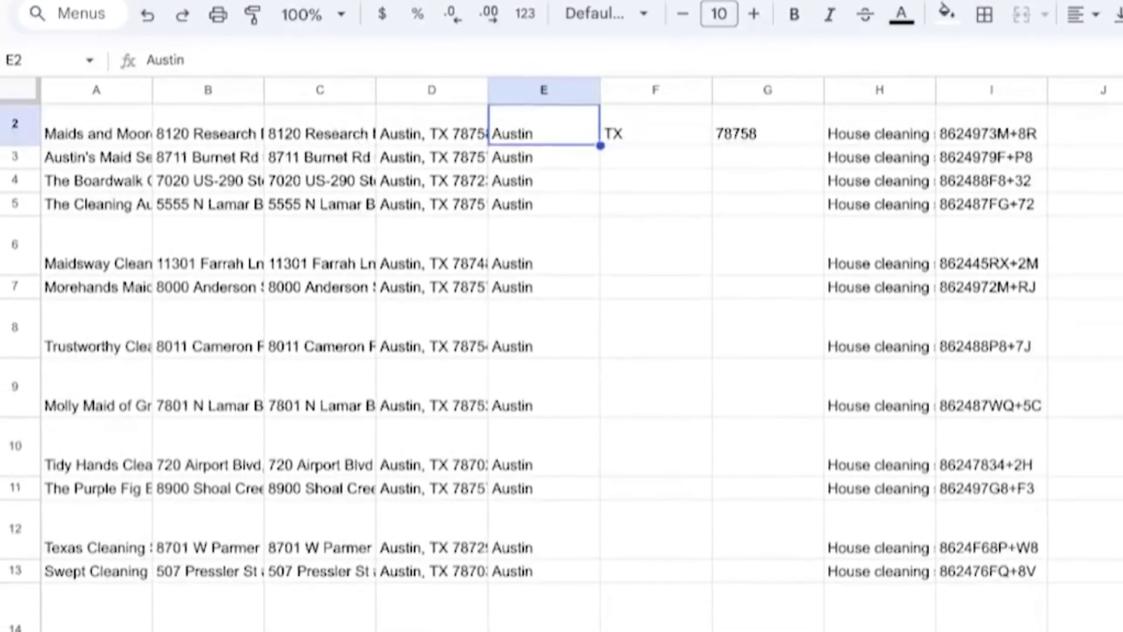
scroll(609, 171, "up", 1)
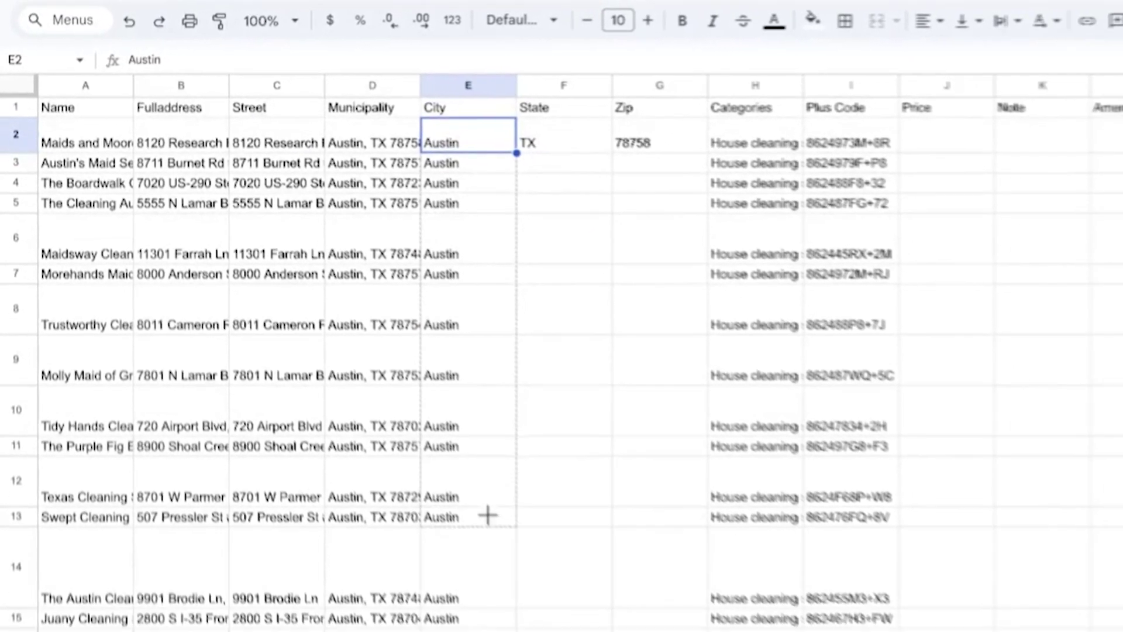
scroll(502, 489, "down", 20)
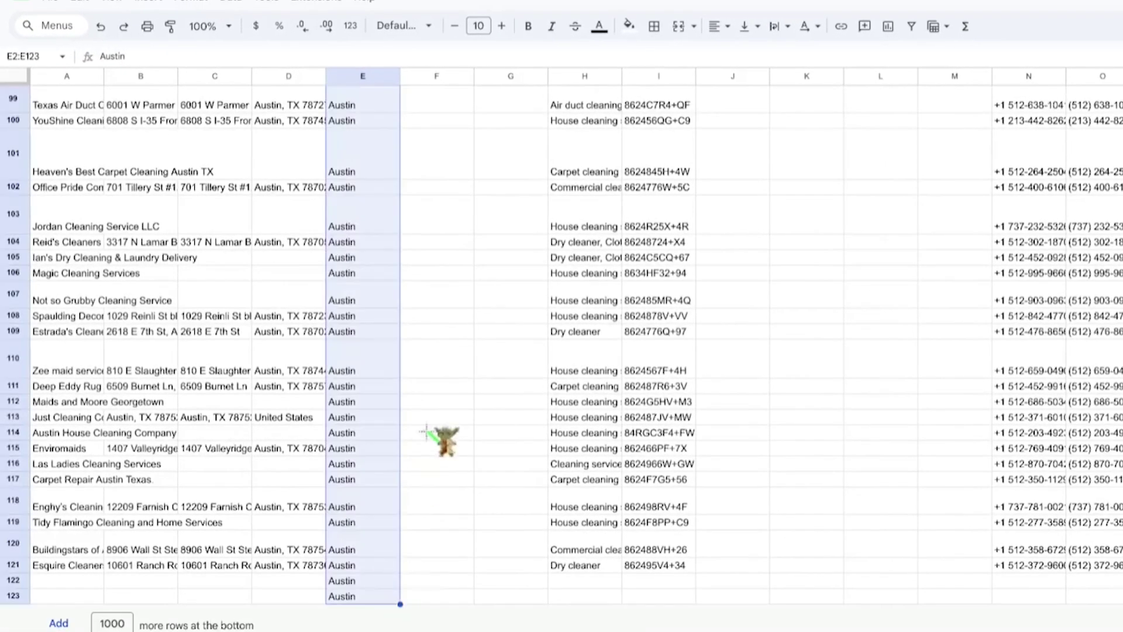
Step: Fill the State column with TX from the first data row down through the whole list
scroll(426, 432, "up", 20)
left_click(493, 100)
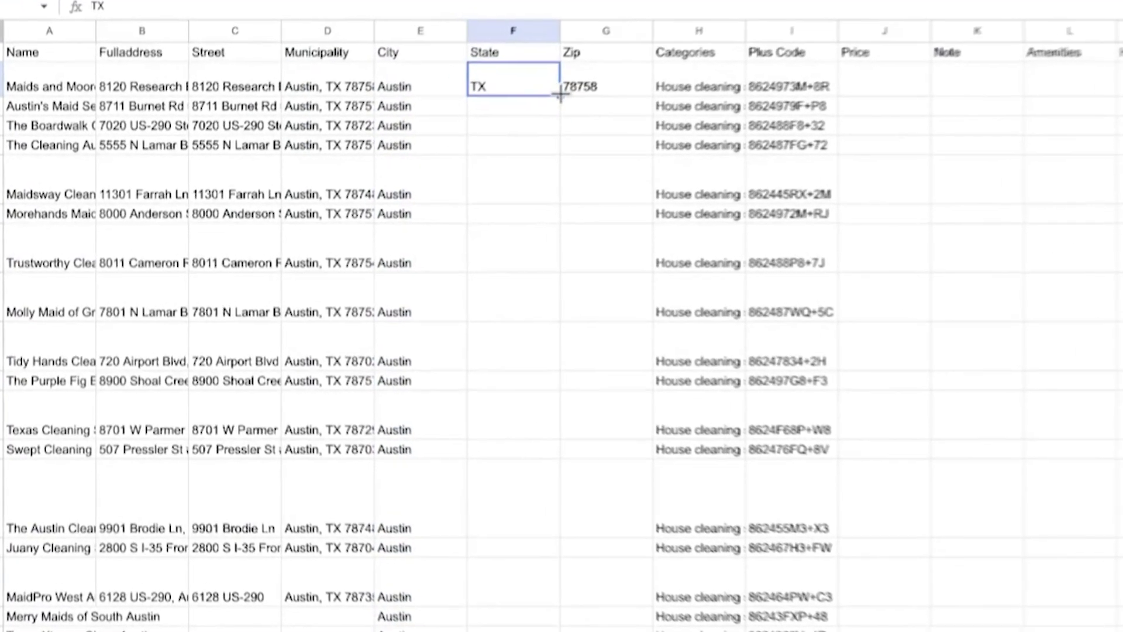
double_click(556, 97)
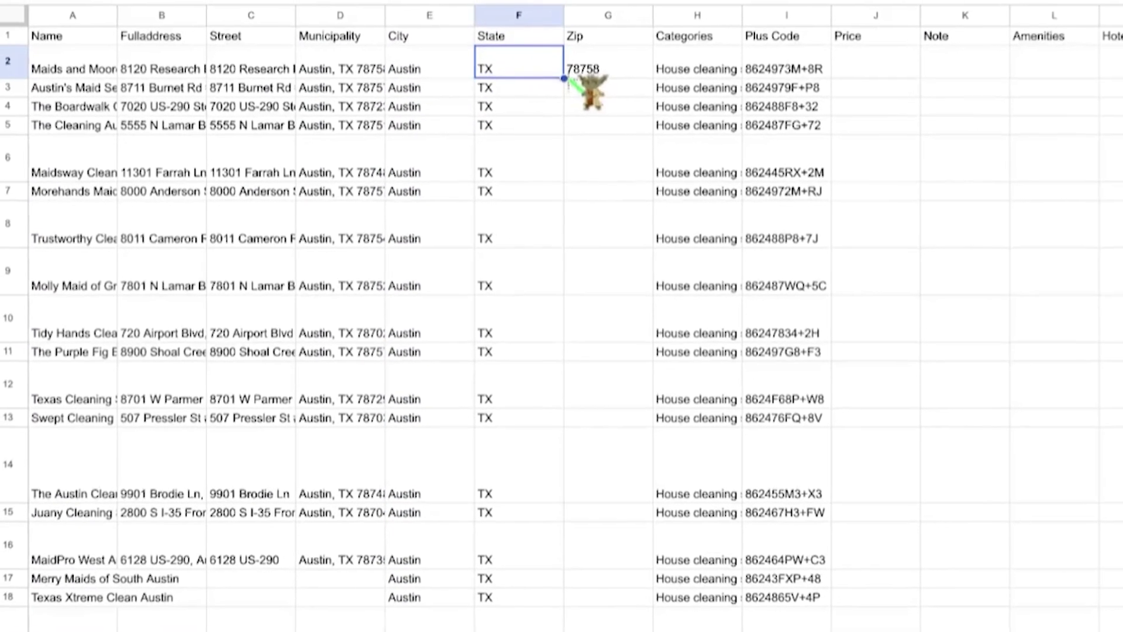
scroll(567, 79, "down", 20)
scroll(543, 337, "up", 15)
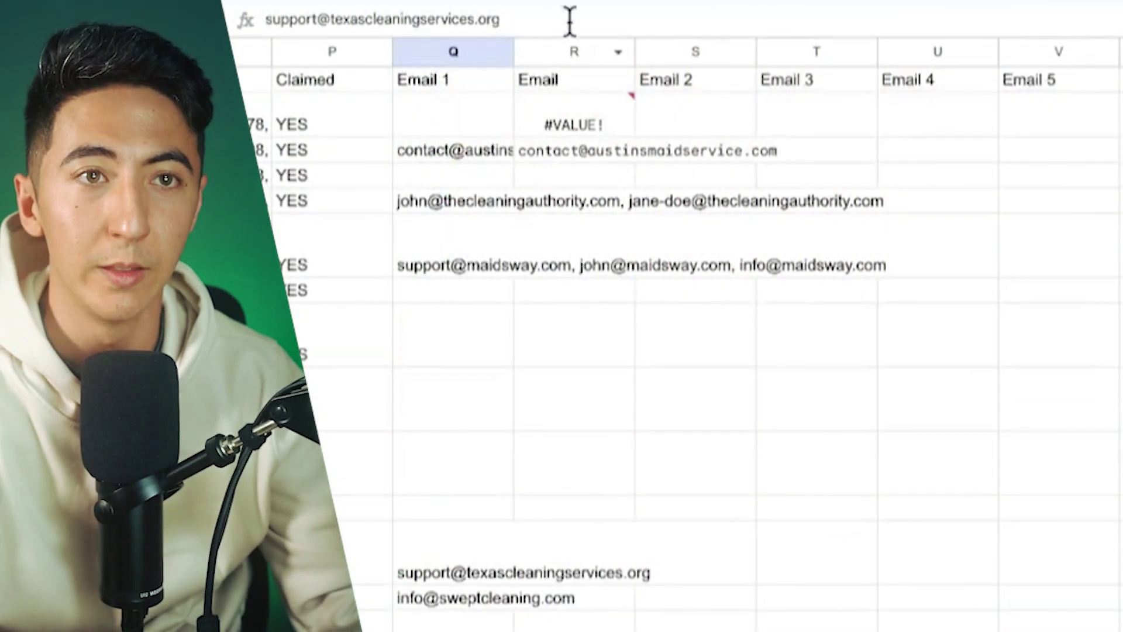
Step: Examine the email columns, looking in Email 1 for cells that hold several comma-separated addresses
left_click_drag(571, 53, 1082, 52)
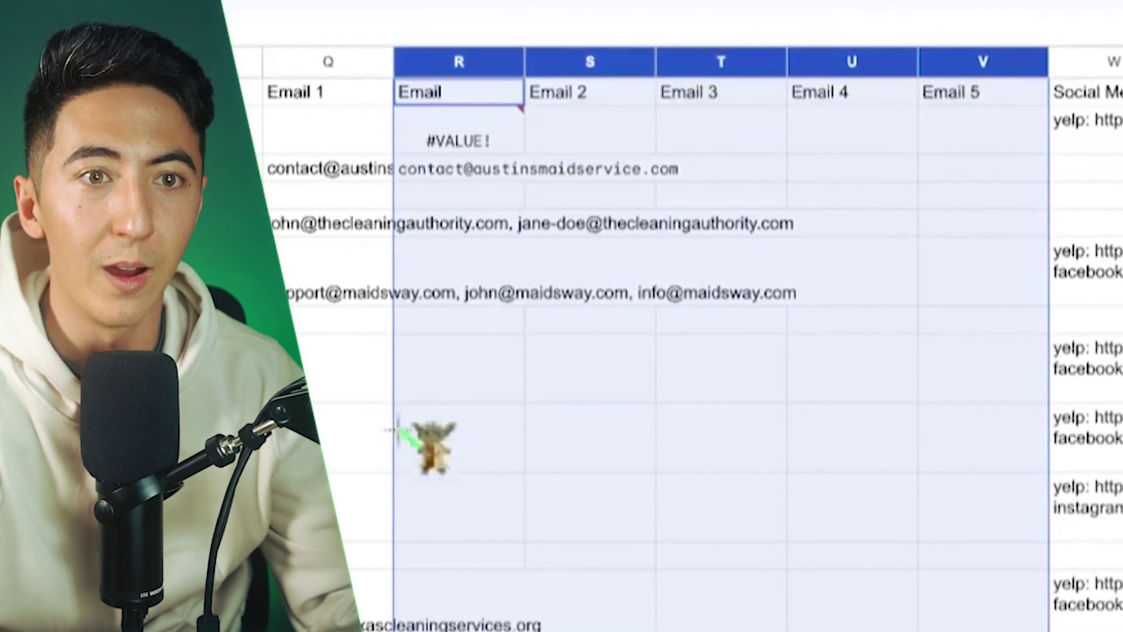
left_click(351, 319)
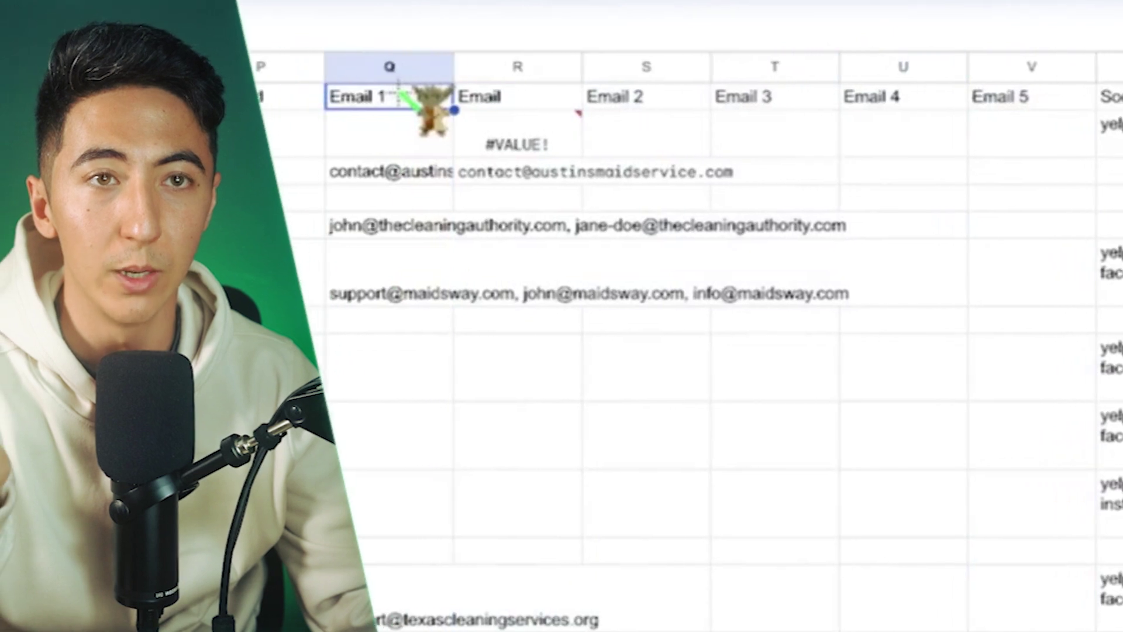
key("BackSpace")
key("Return")
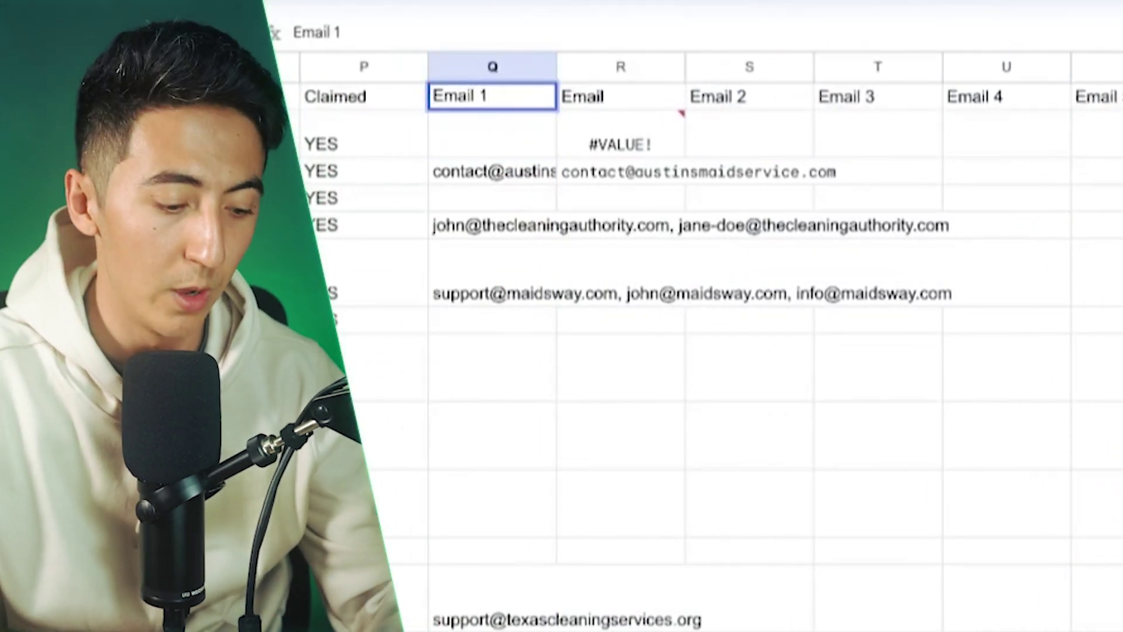
key("Return")
scroll(334, 415, "down", 5)
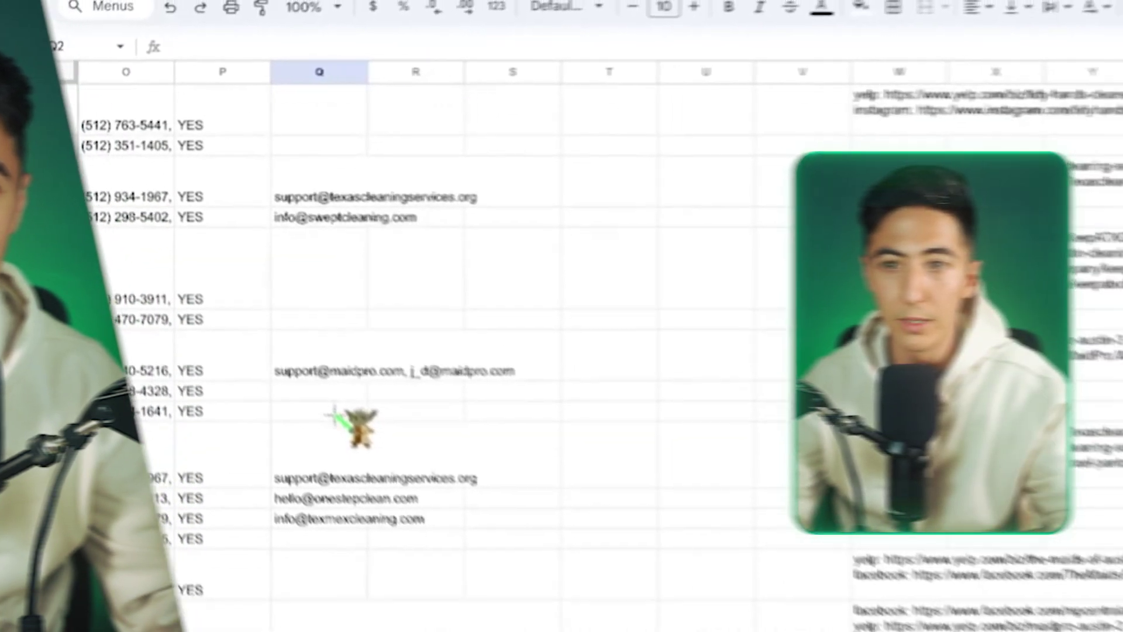
scroll(293, 585, "down", 5)
left_click(243, 503)
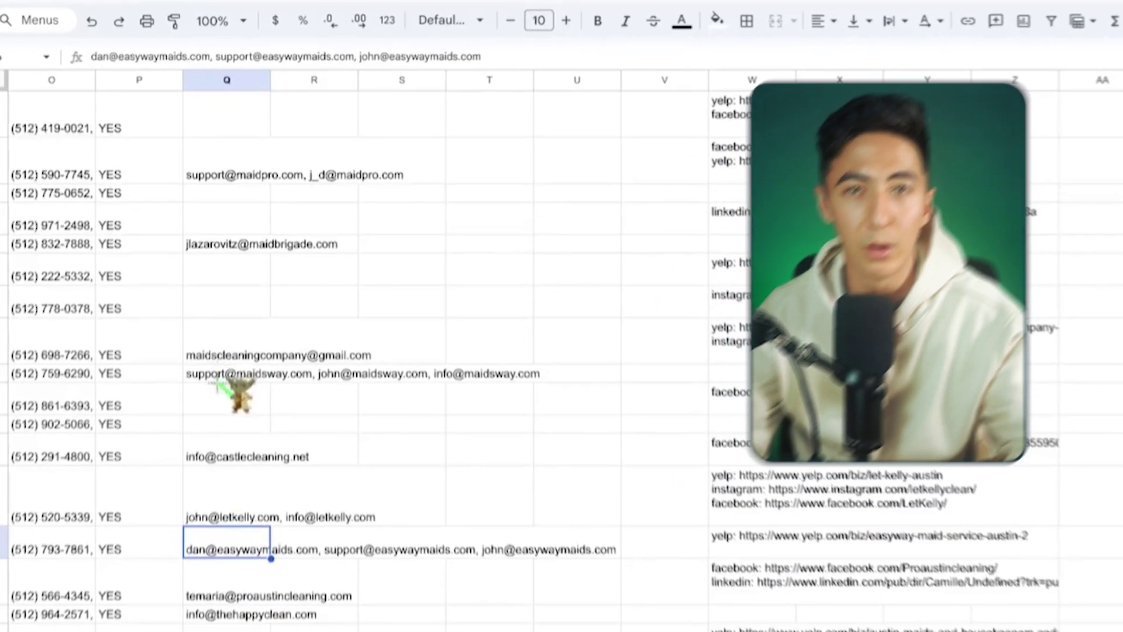
scroll(228, 370, "up", 10)
Step: Fill the formula =SPLIT(Q2, ", ") down the whole Email column and check the separated addresses
left_click(345, 140)
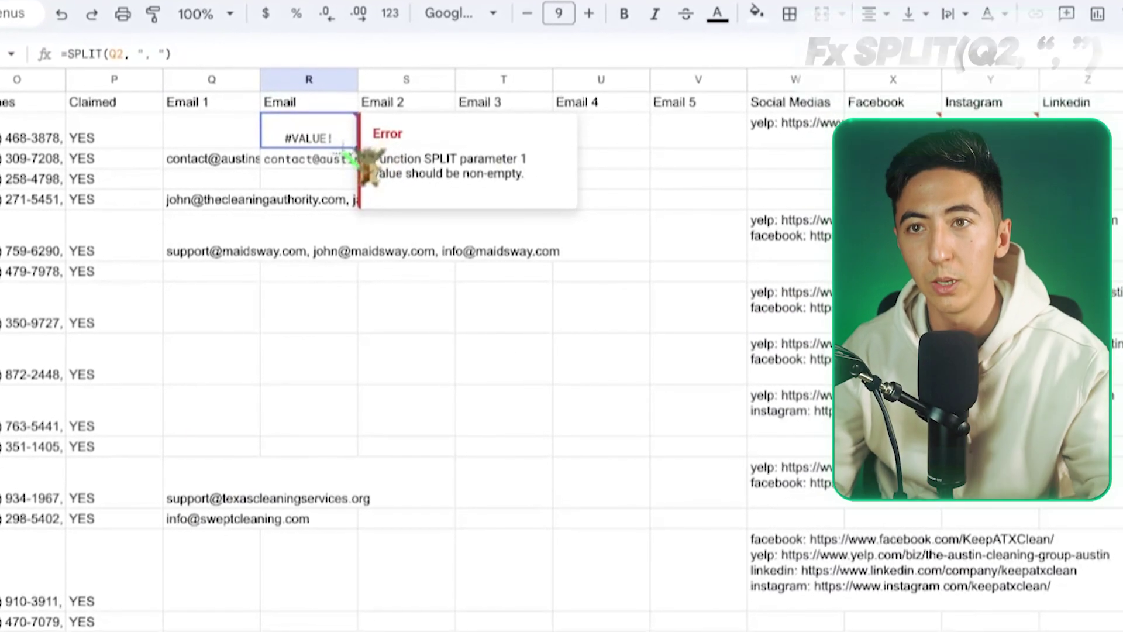
scroll(381, 160, "down", 10)
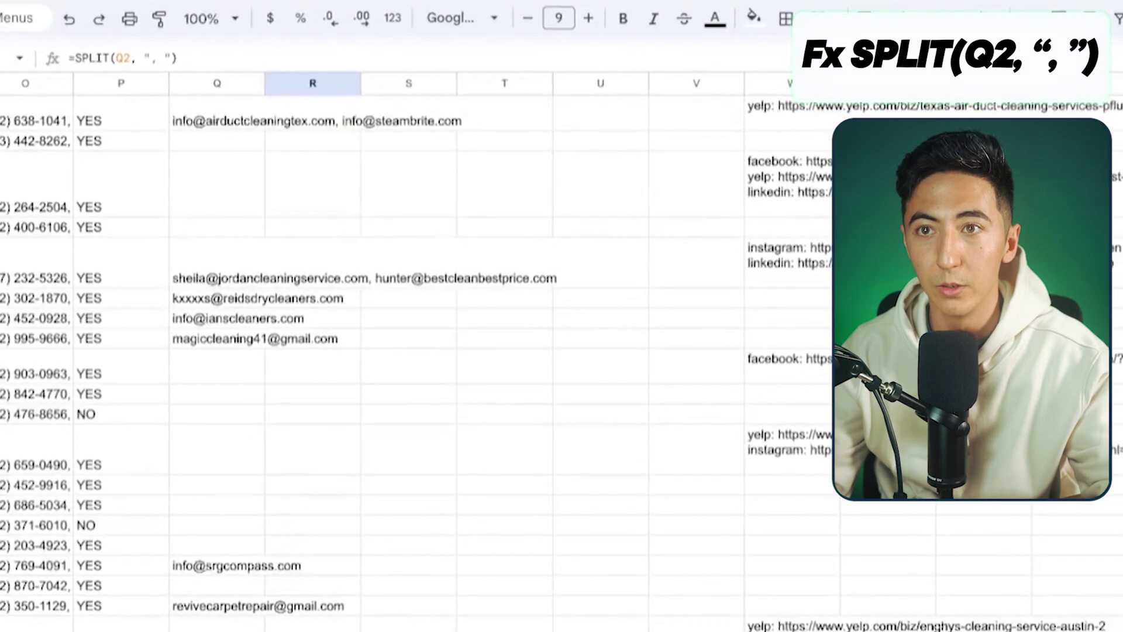
key("ctrl+space")
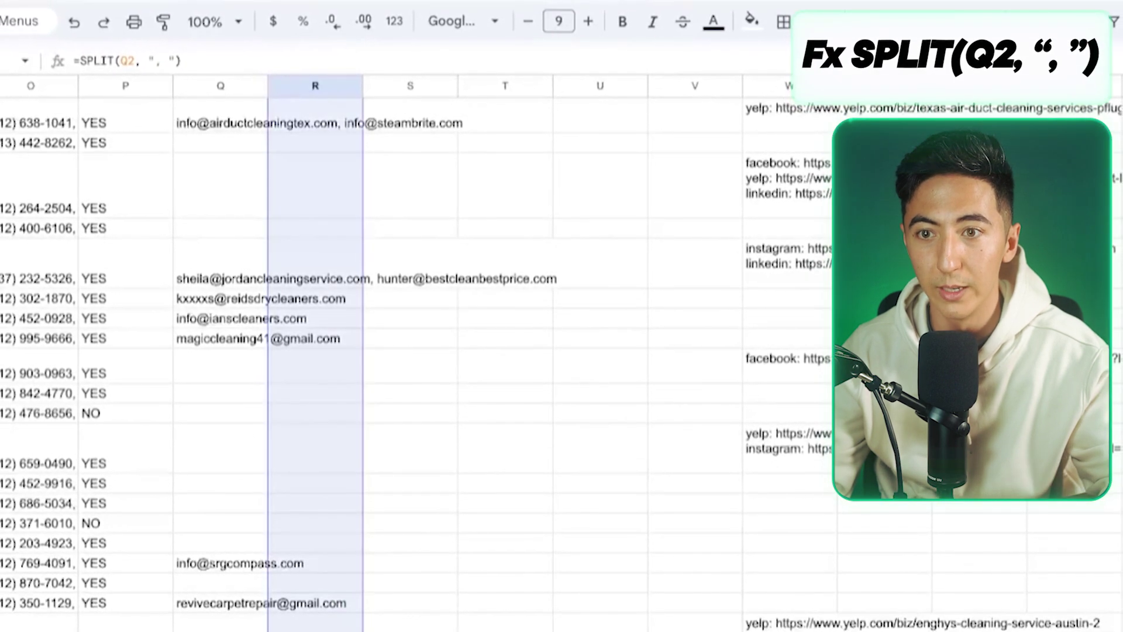
key("ctrl+d")
scroll(316, 351, "up", 10)
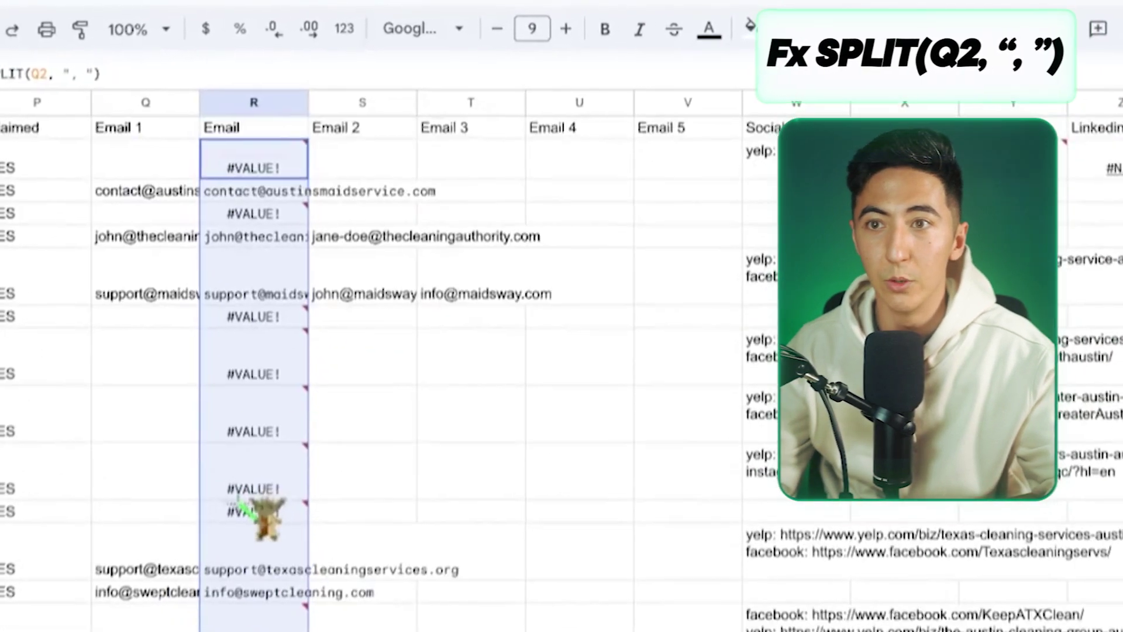
left_click(370, 232)
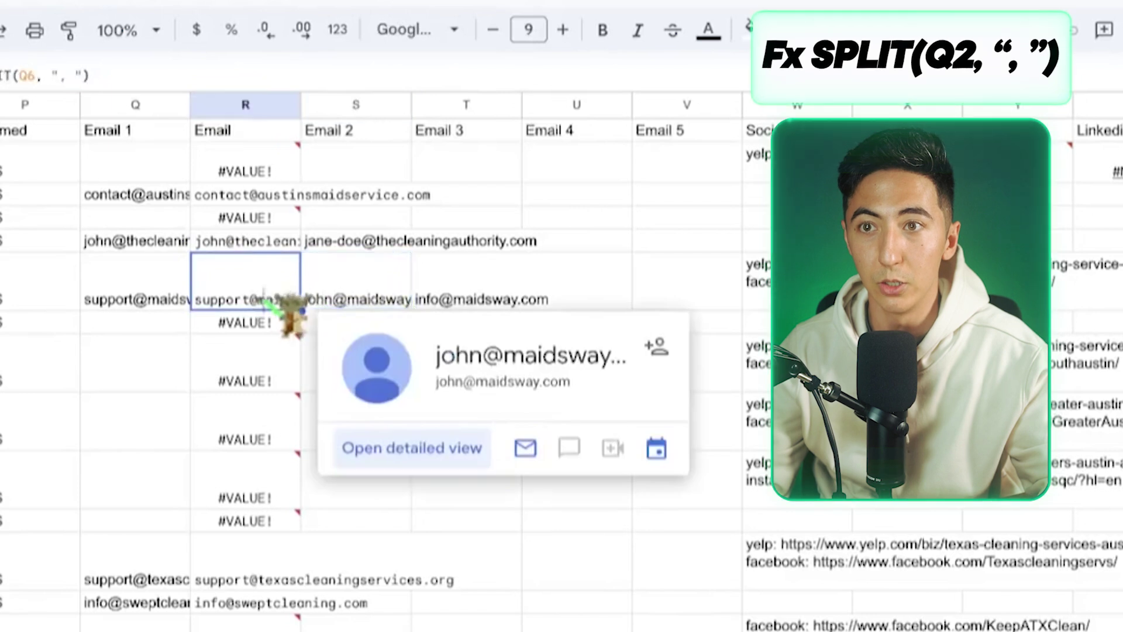
left_click(281, 198)
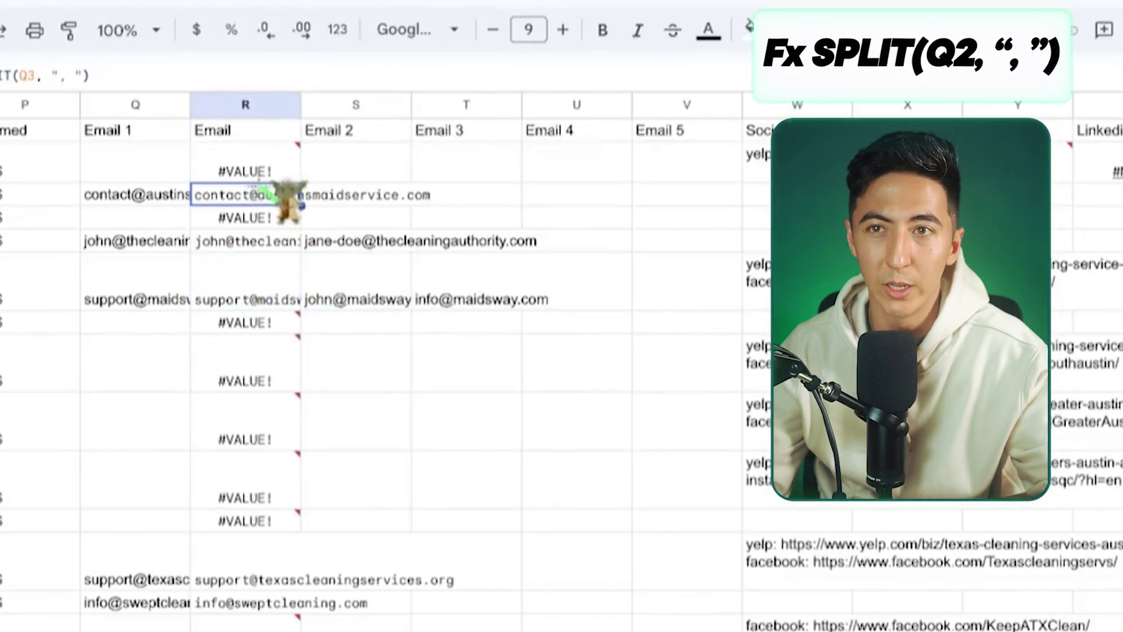
mouse_move(286, 199)
Step: Fill the row 2 REGEXEXTRACT formulas down the Facebook, Instagram and Linkedin columns, and widen the Facebook and Instagram columns
left_click(351, 105)
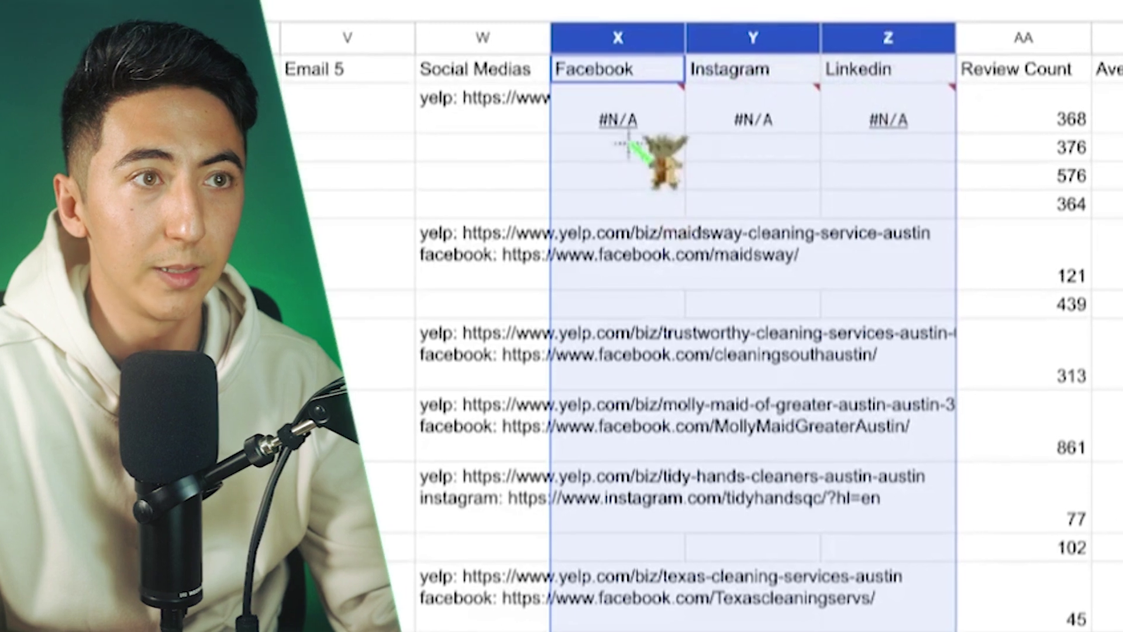
left_click(620, 120)
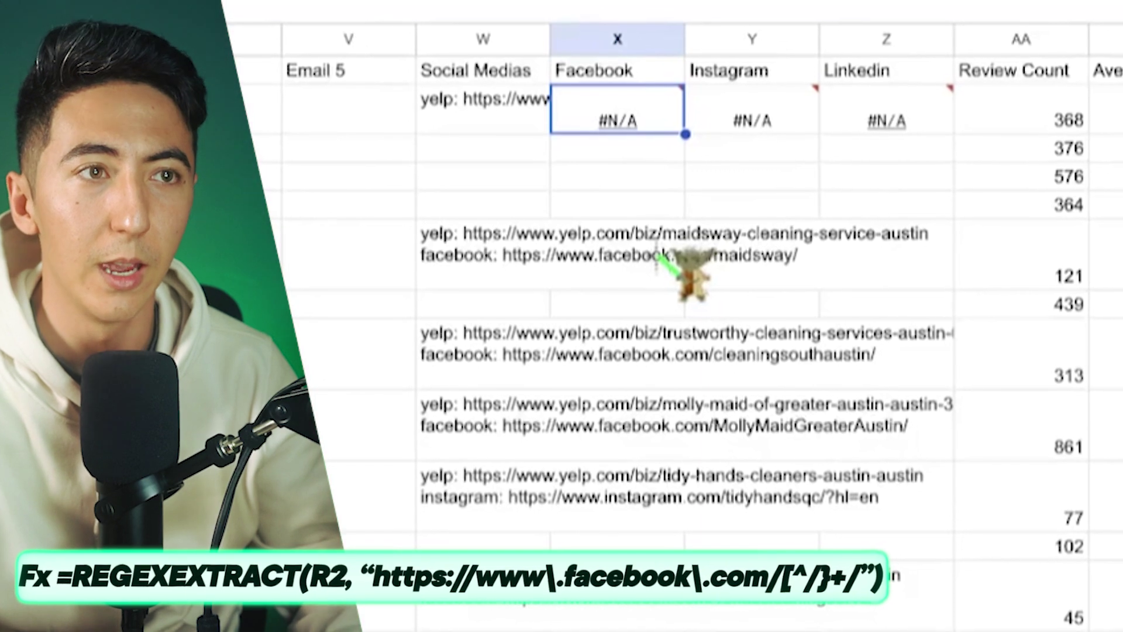
key("Right")
key("Right")
key("Left")
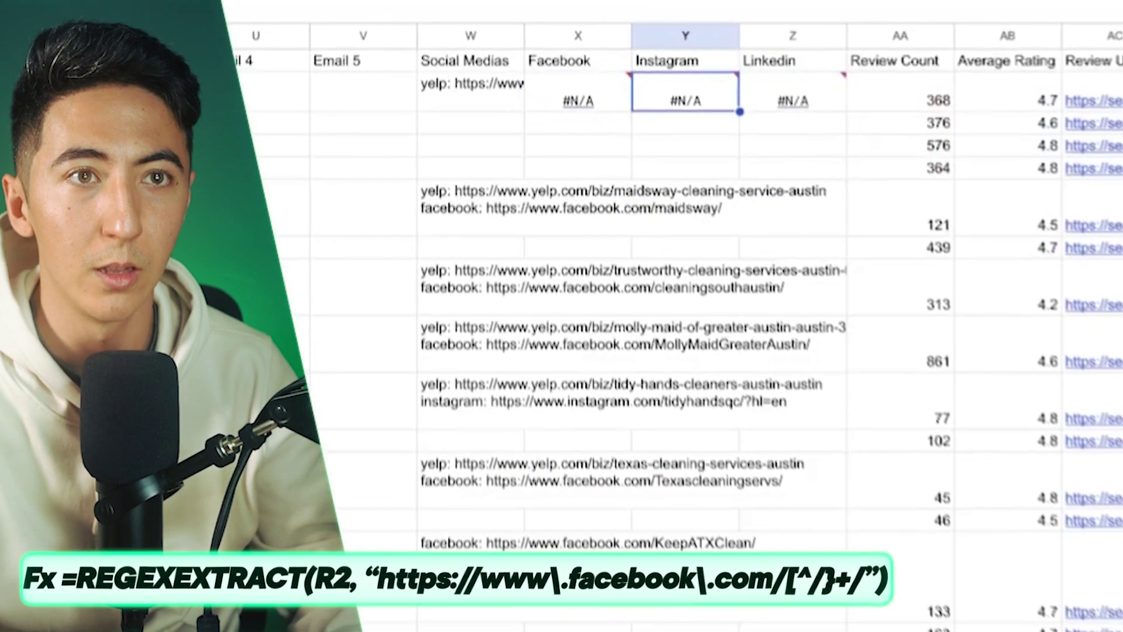
key("Left")
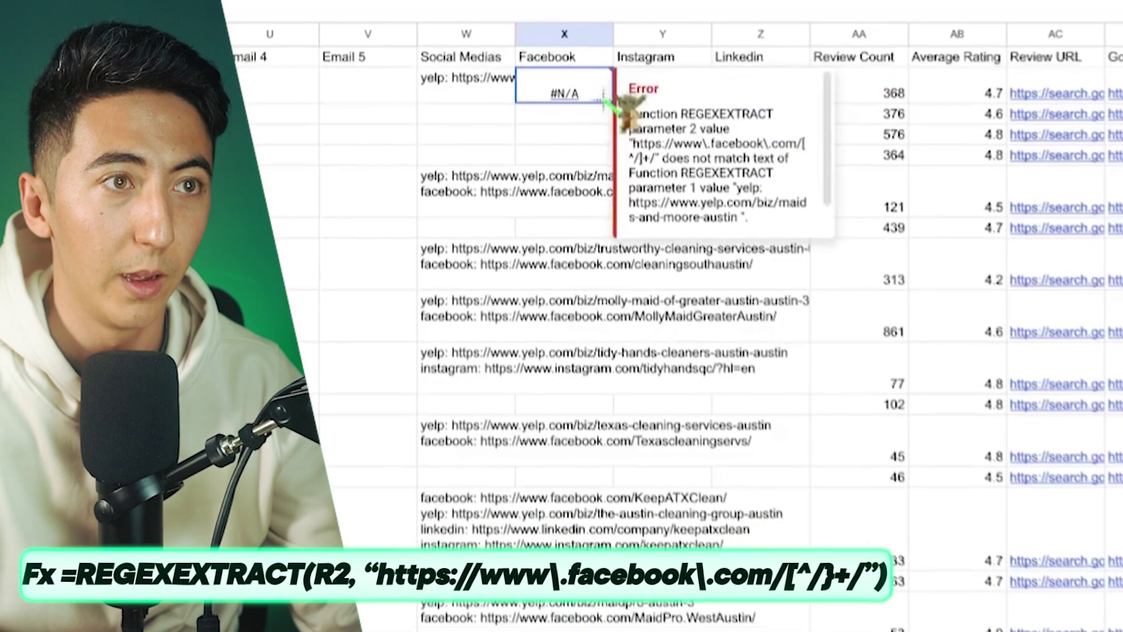
scroll(644, 327, "down", 15)
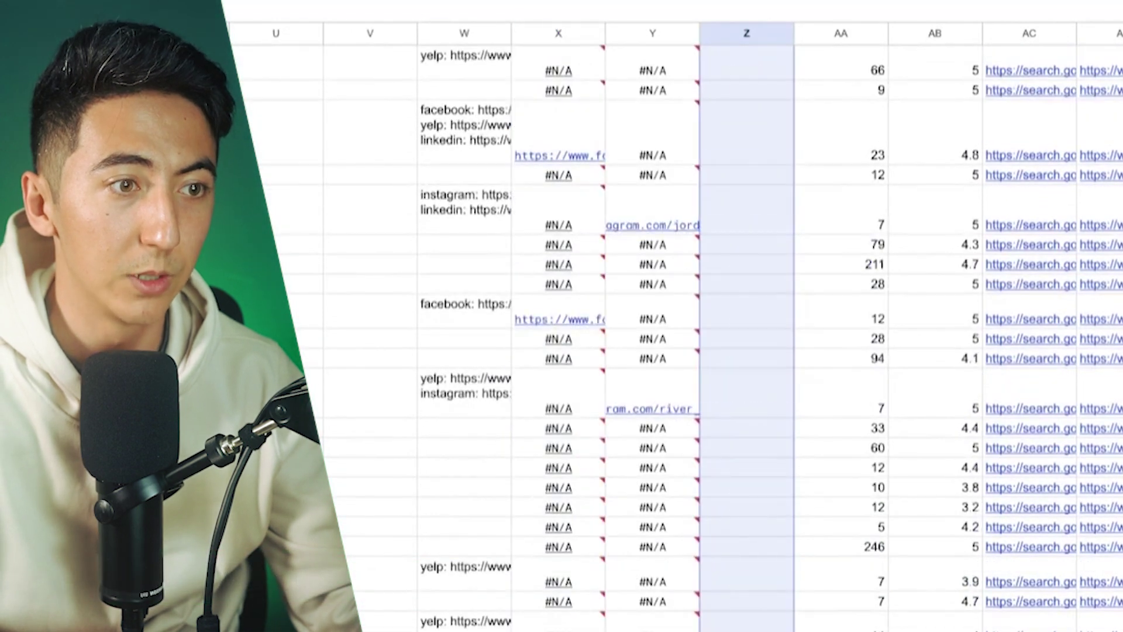
left_click(446, 88)
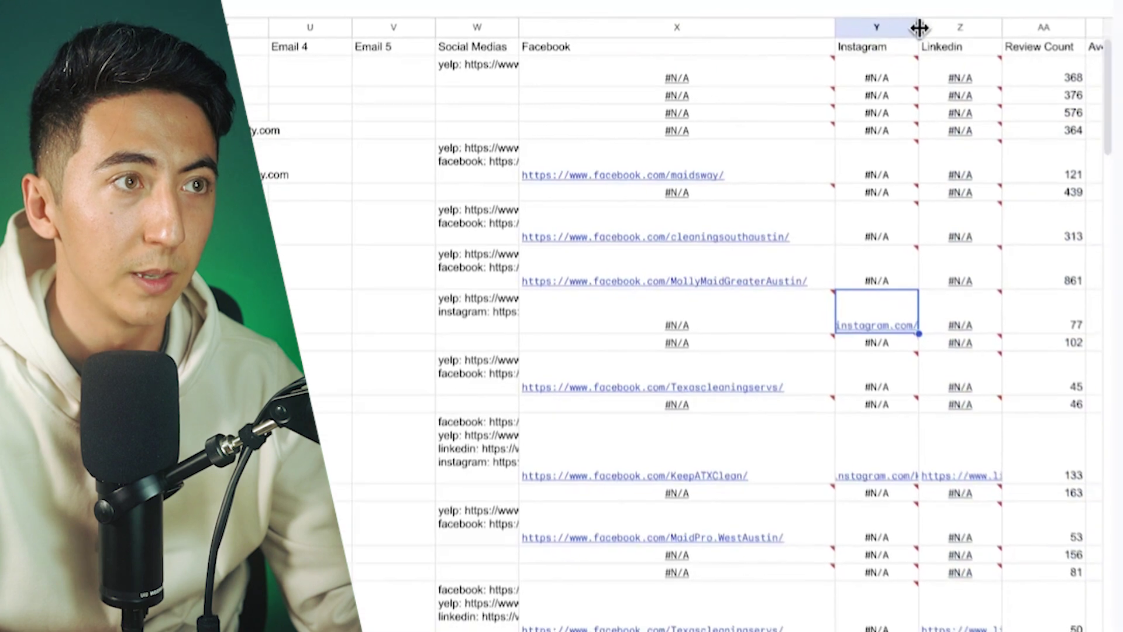
left_click_drag(906, 25, 1082, 25)
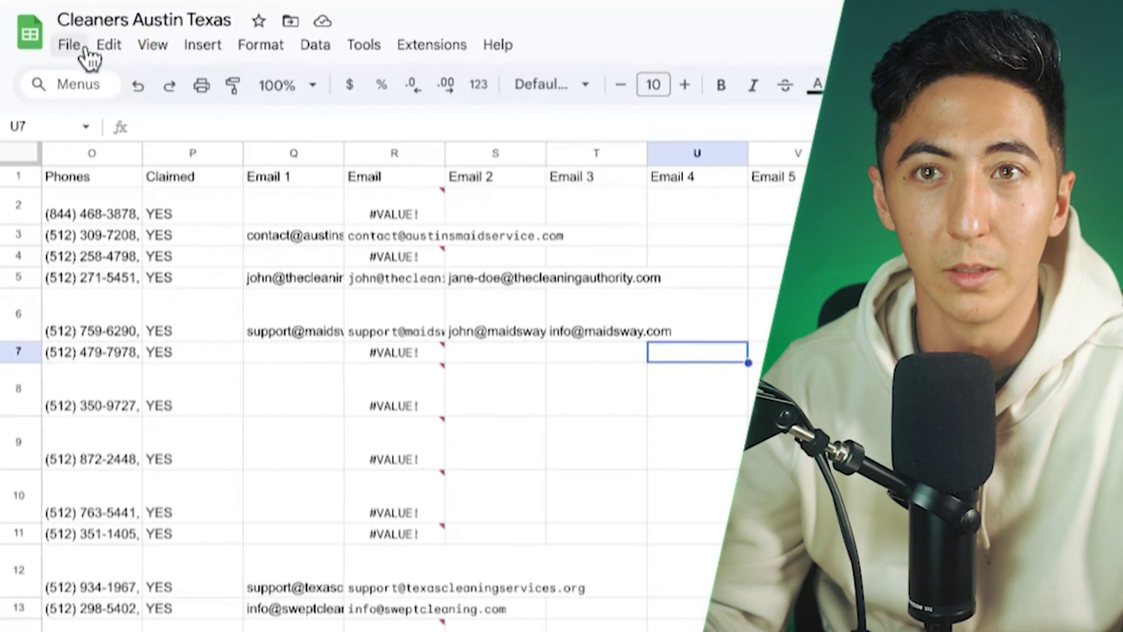
Step: Download the Cleaners Austin Texas sheet as a CSV file
left_click(81, 48)
mouse_move(143, 295)
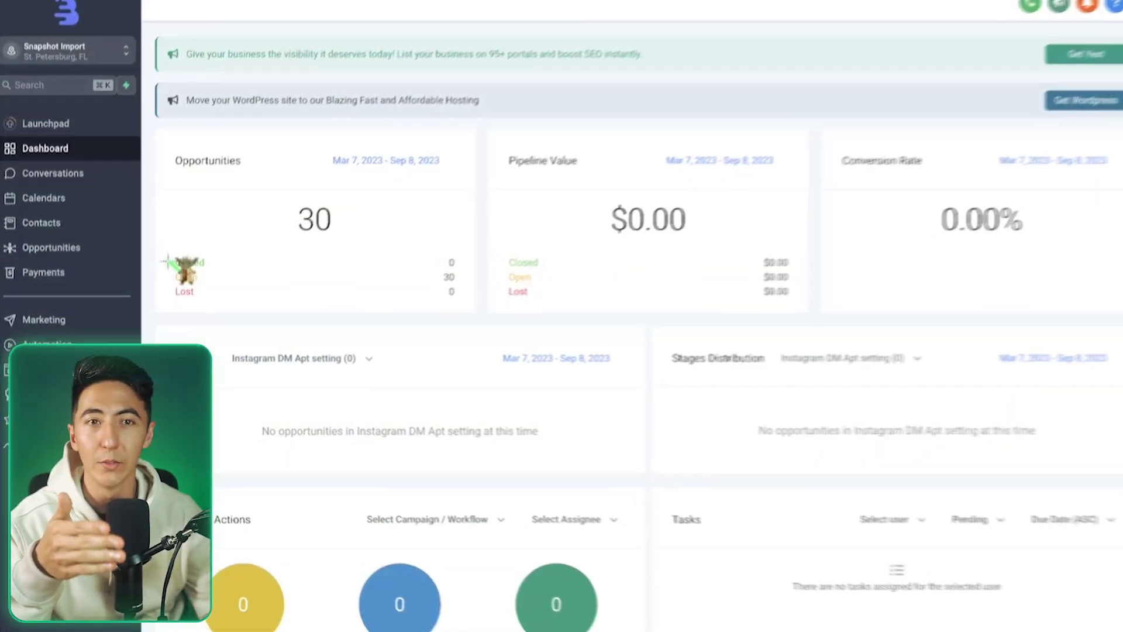
Step: Switch to the CRM's contacts, upload the Cleaners Austin Texas CSV from Downloads for import, and continue to column mapping
left_click(41, 222)
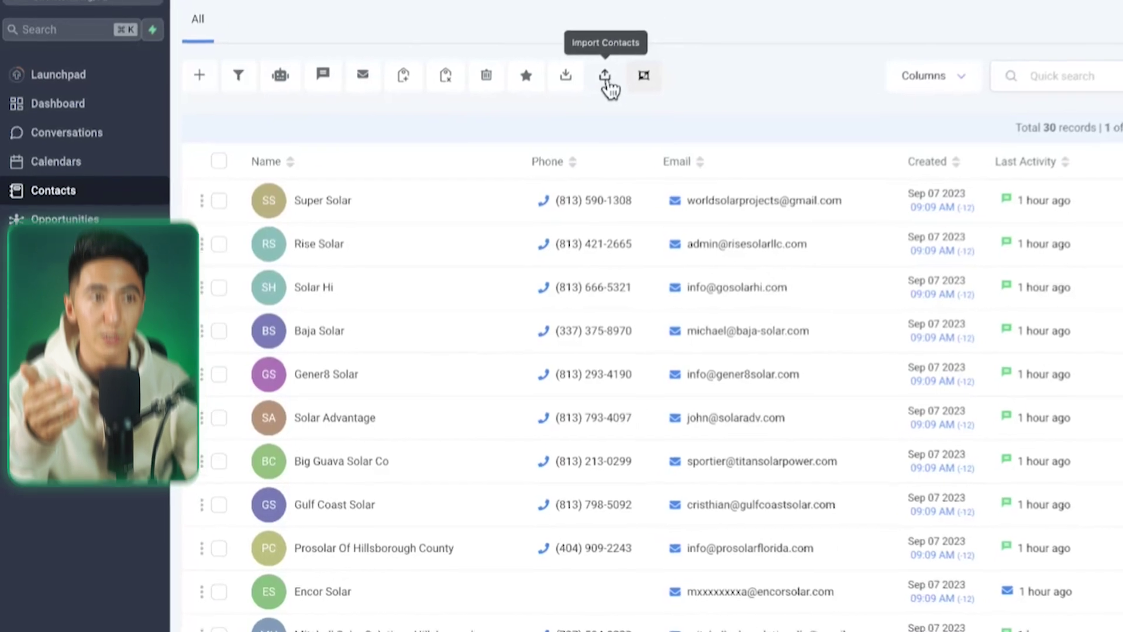
left_click(638, 61)
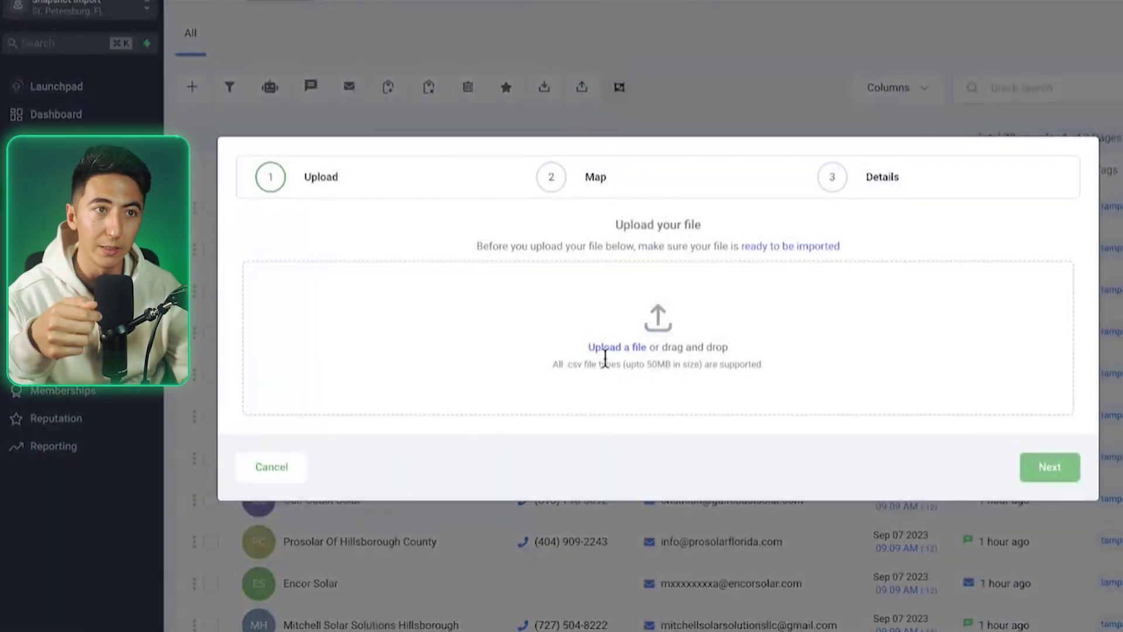
left_click(605, 347)
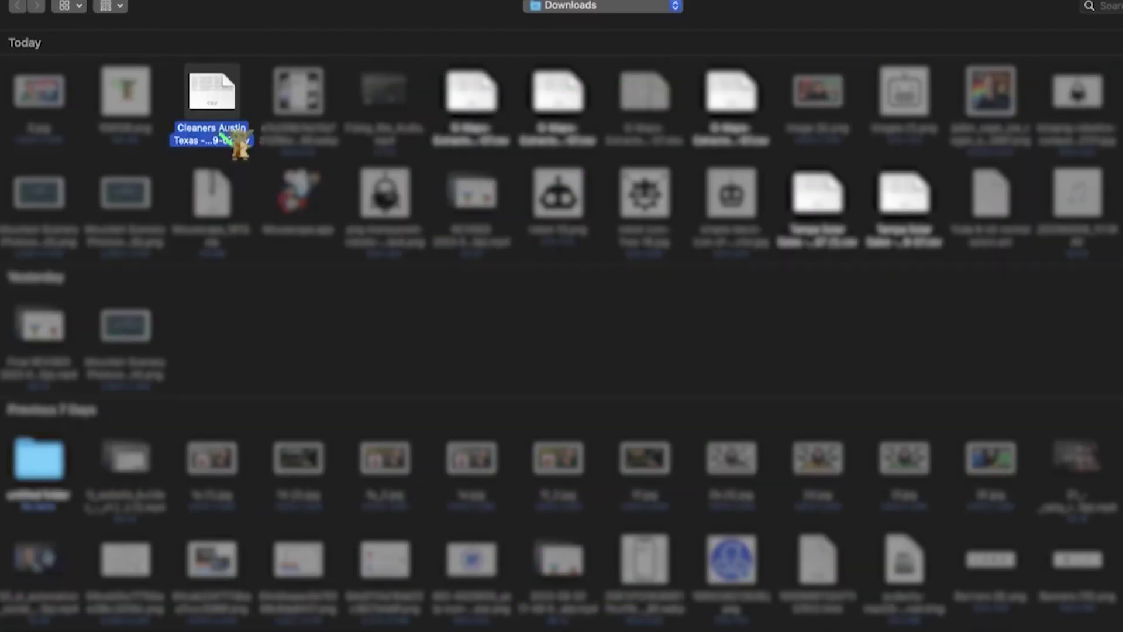
double_click(234, 141)
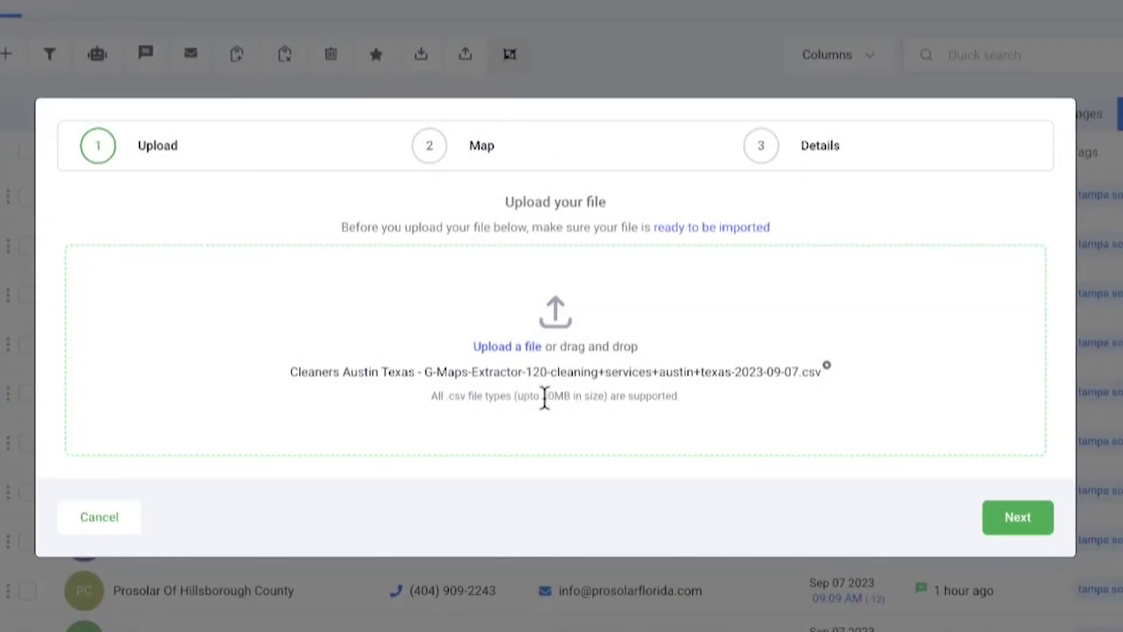
left_click(1012, 518)
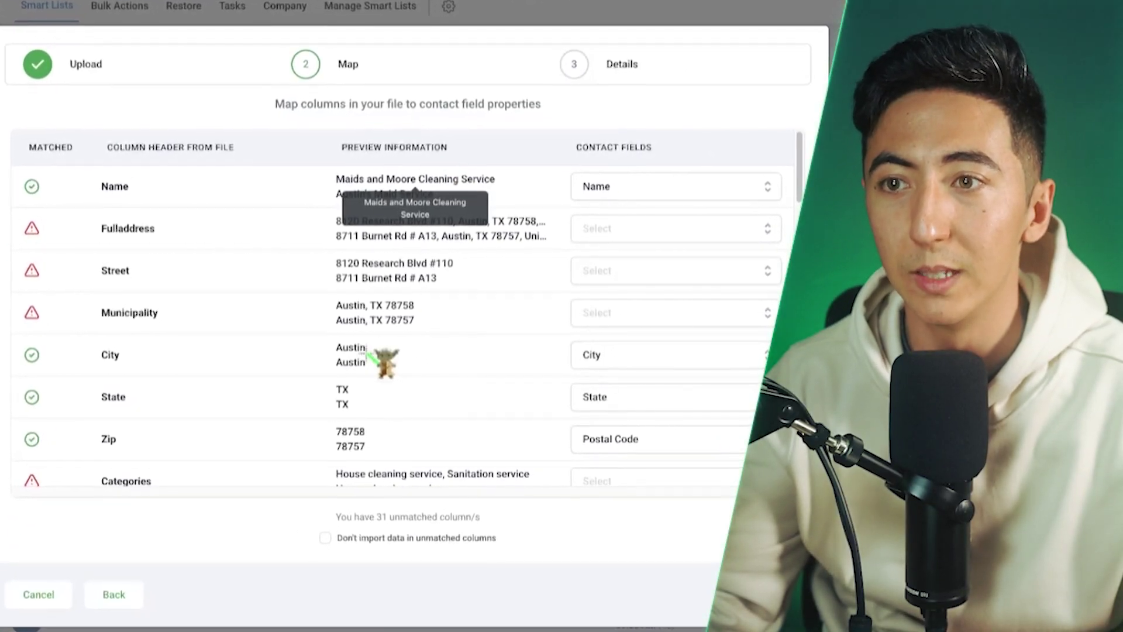
Step: Review the mapping of file columns to contact fields and exclude data in unmatched columns from the import
scroll(374, 404, "down", 6)
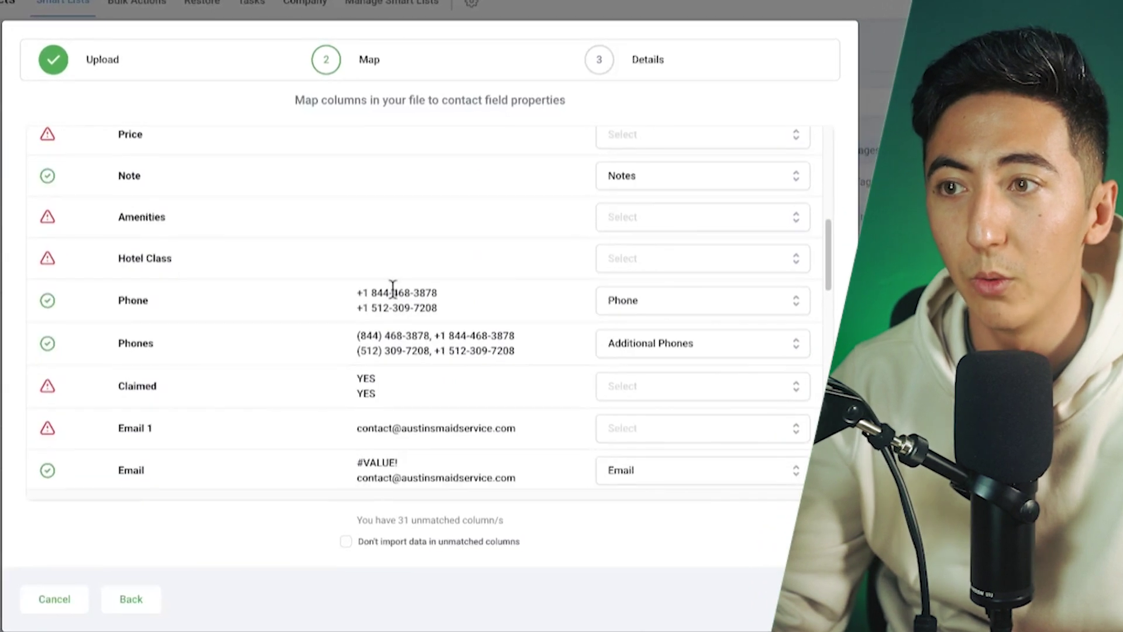
scroll(454, 328, "down", 3)
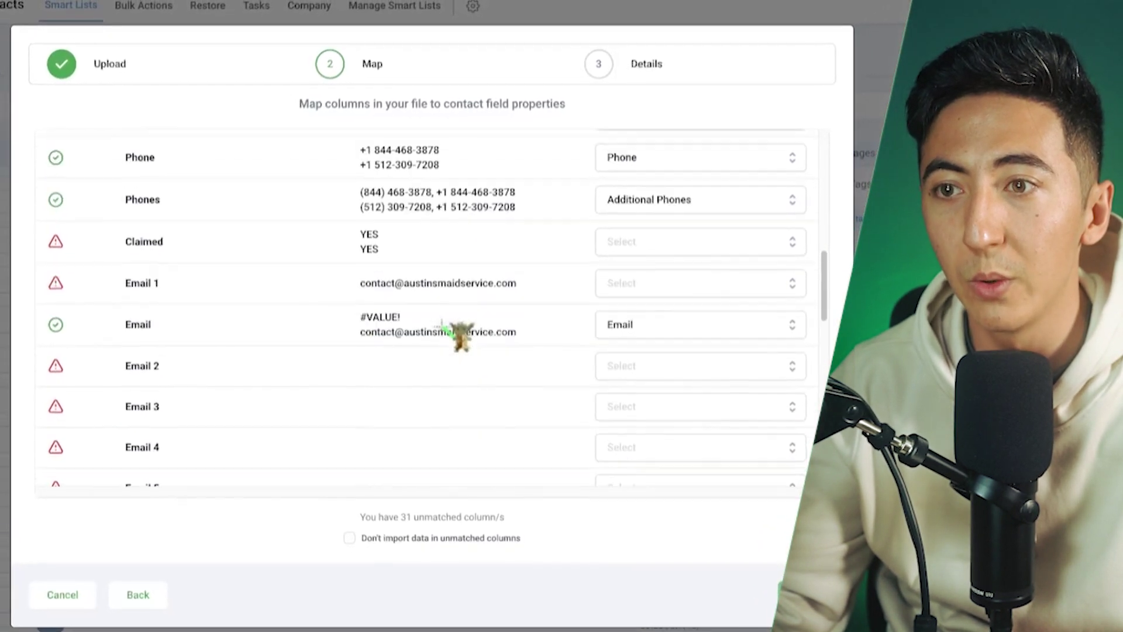
scroll(433, 351, "down", 10)
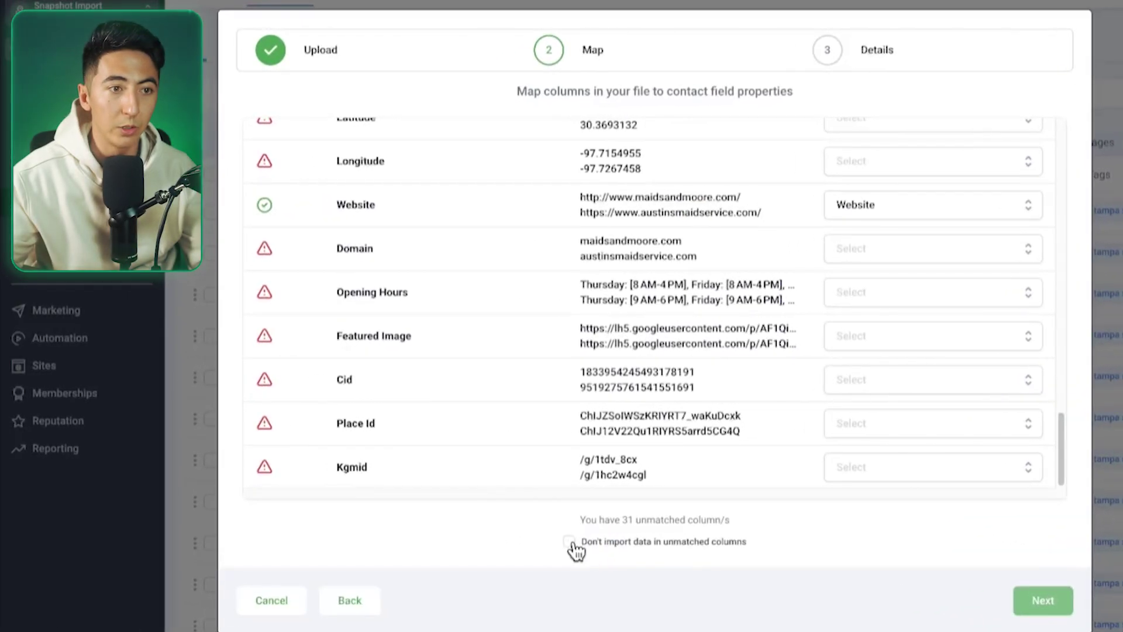
left_click(571, 543)
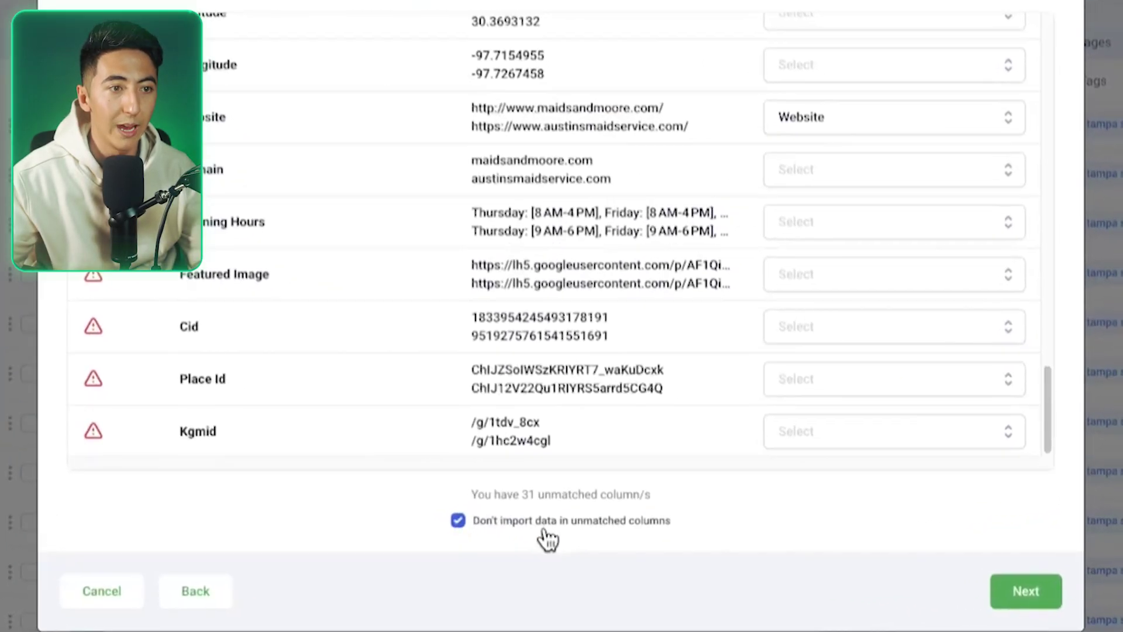
Step: Name the import Cleaners Austin Texas and tag the imported contacts "cleaners austin texas" in the advanced details
left_click(1026, 591)
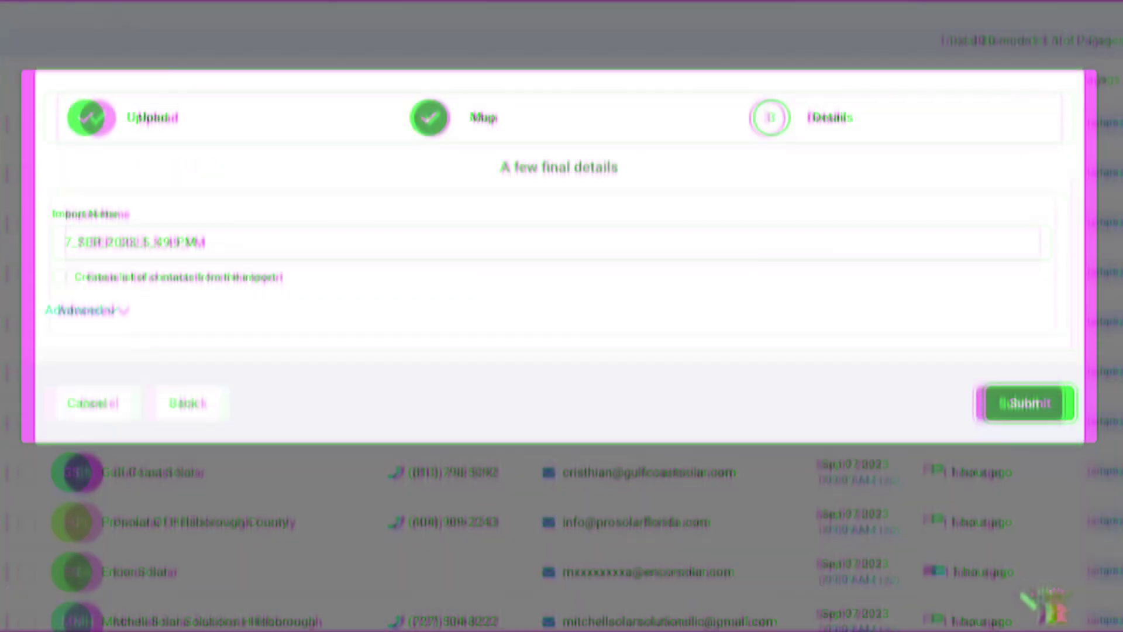
double_click(182, 249)
type("Cleaners Austin Texas")
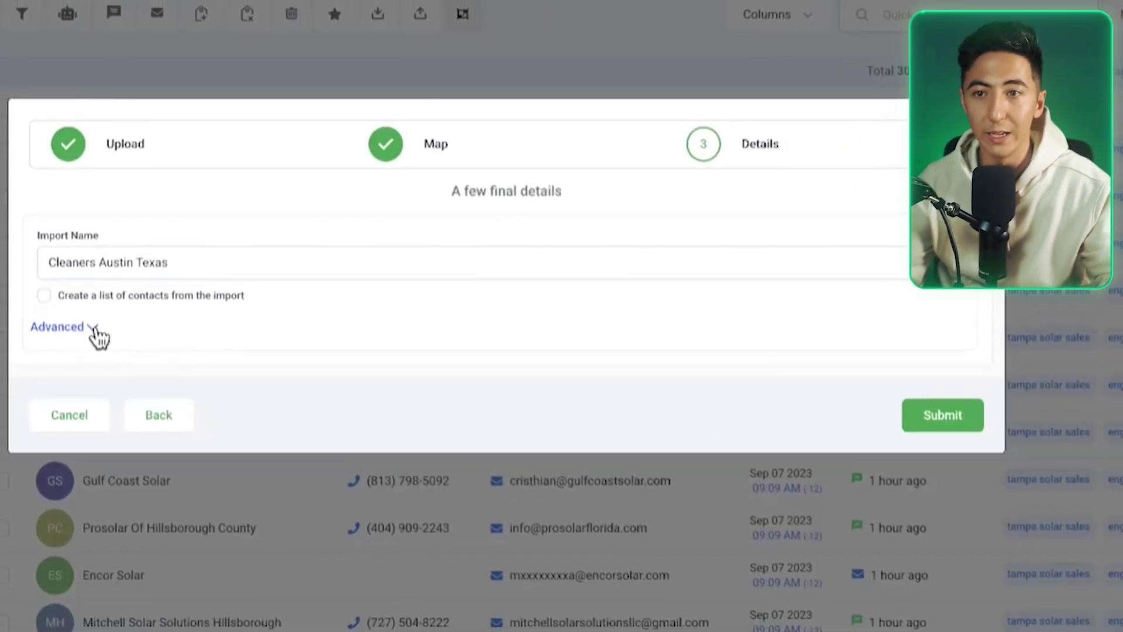
left_click(116, 382)
left_click(114, 438)
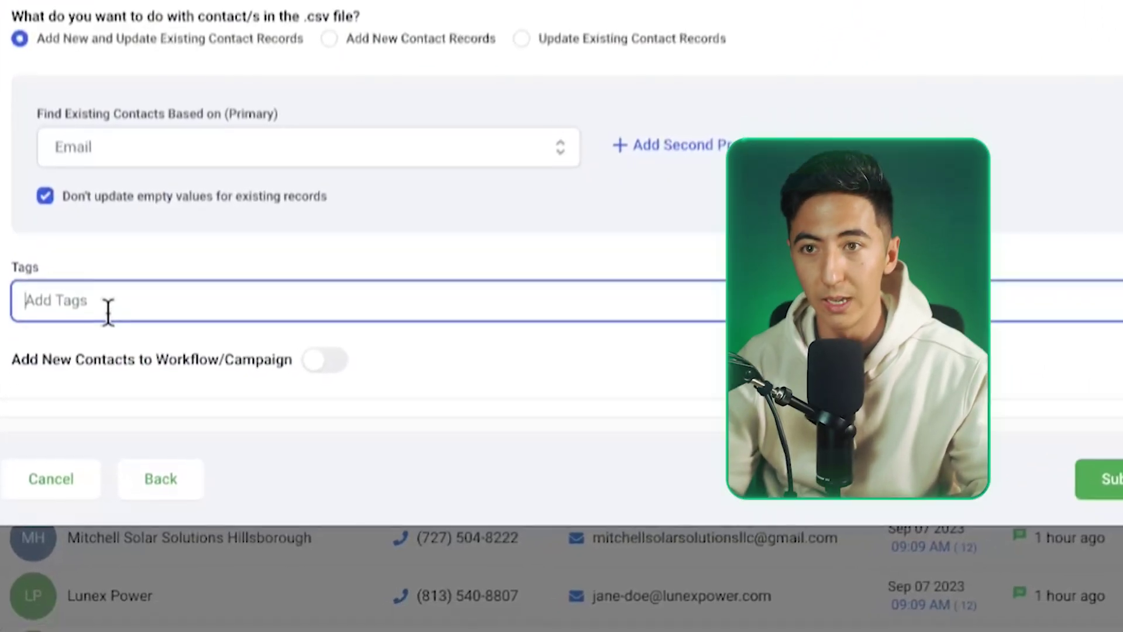
type("cleaners austin texas")
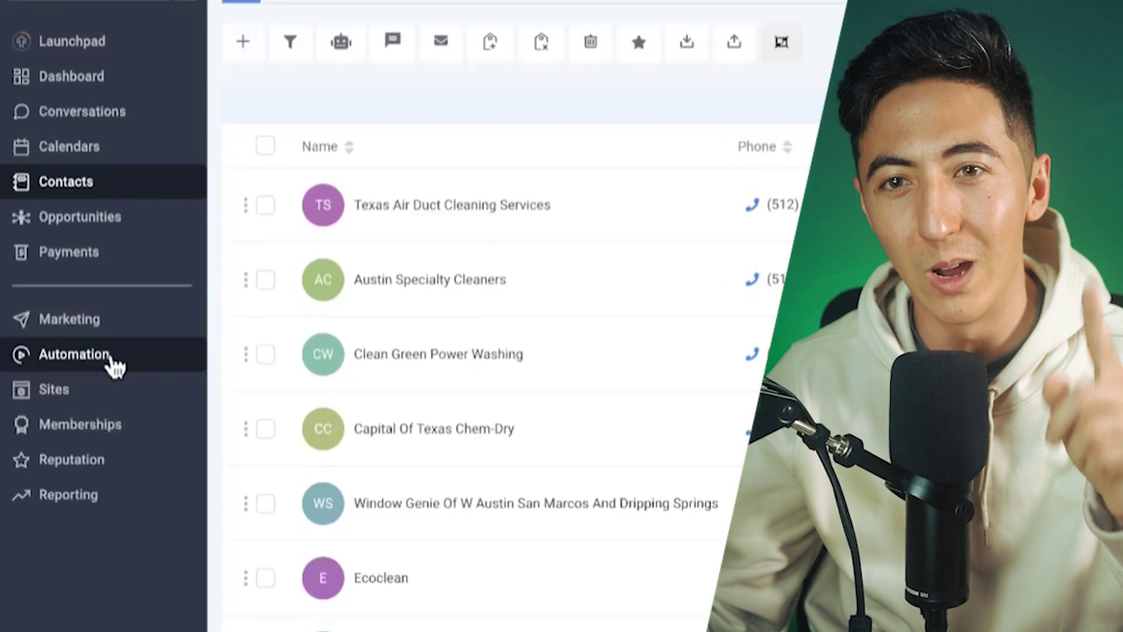
Step: Open the workflow "3. Power Dialer - No Call Method" from the Power Dialer folder in the automations
left_click(73, 349)
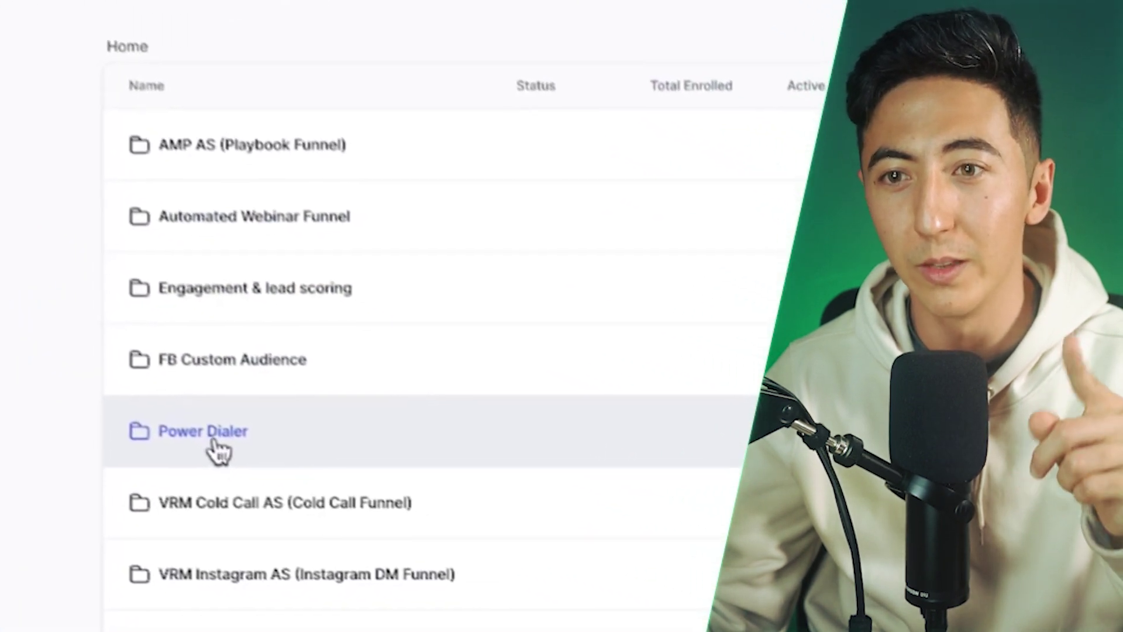
left_click(428, 493)
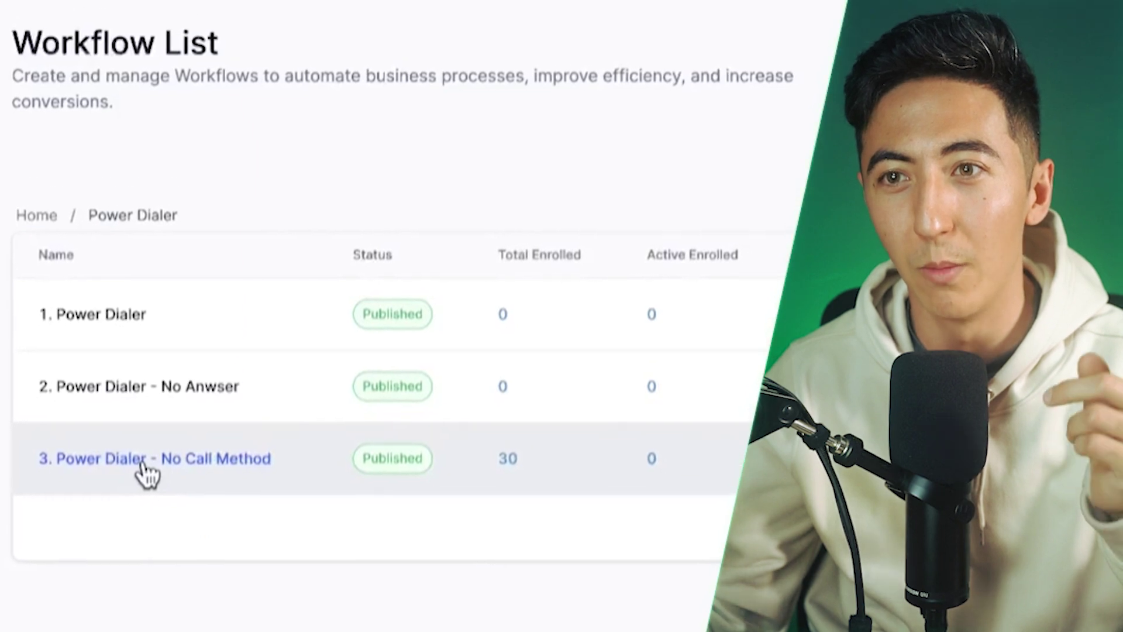
left_click(142, 463)
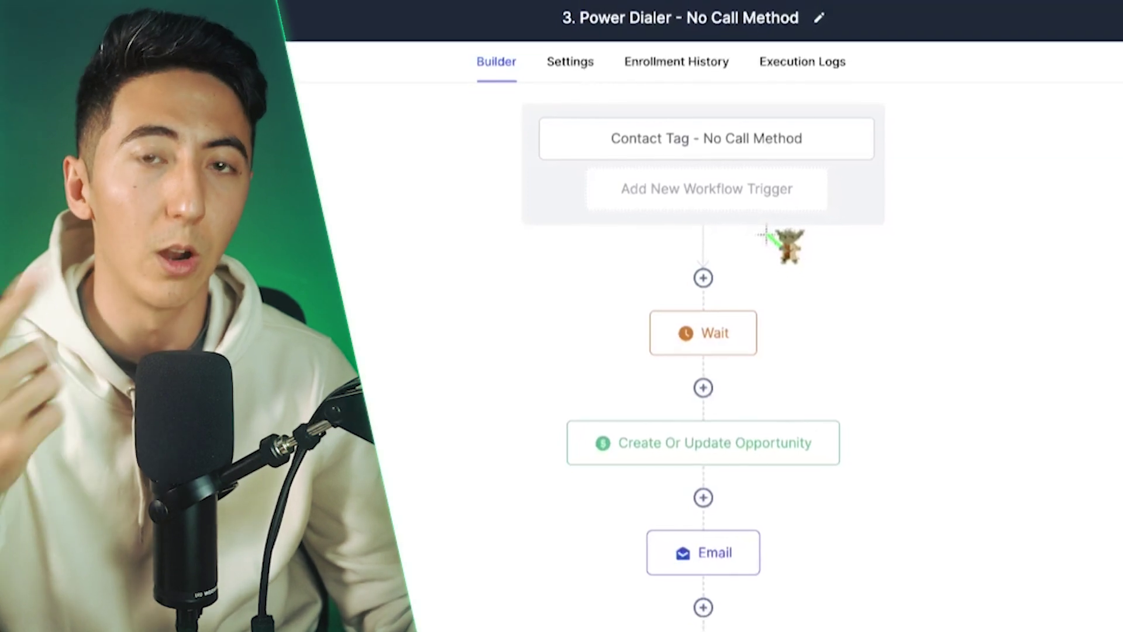
Step: Browse the trigger types available for the workflow, from appointments and contact events to contact actions
left_click(744, 196)
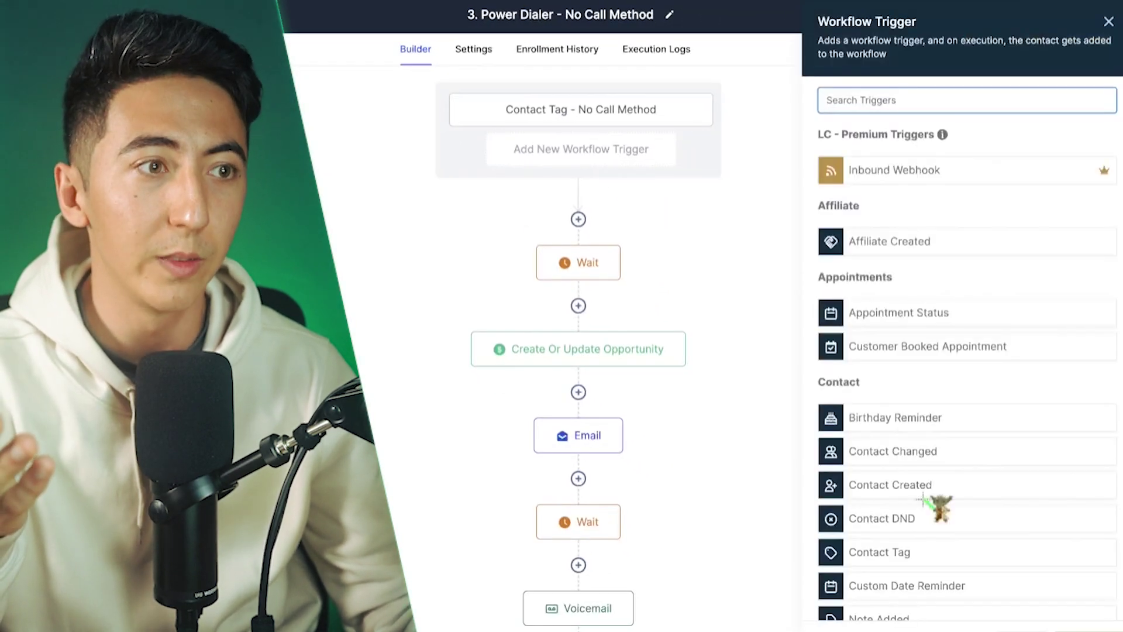
scroll(936, 436, "down", 5)
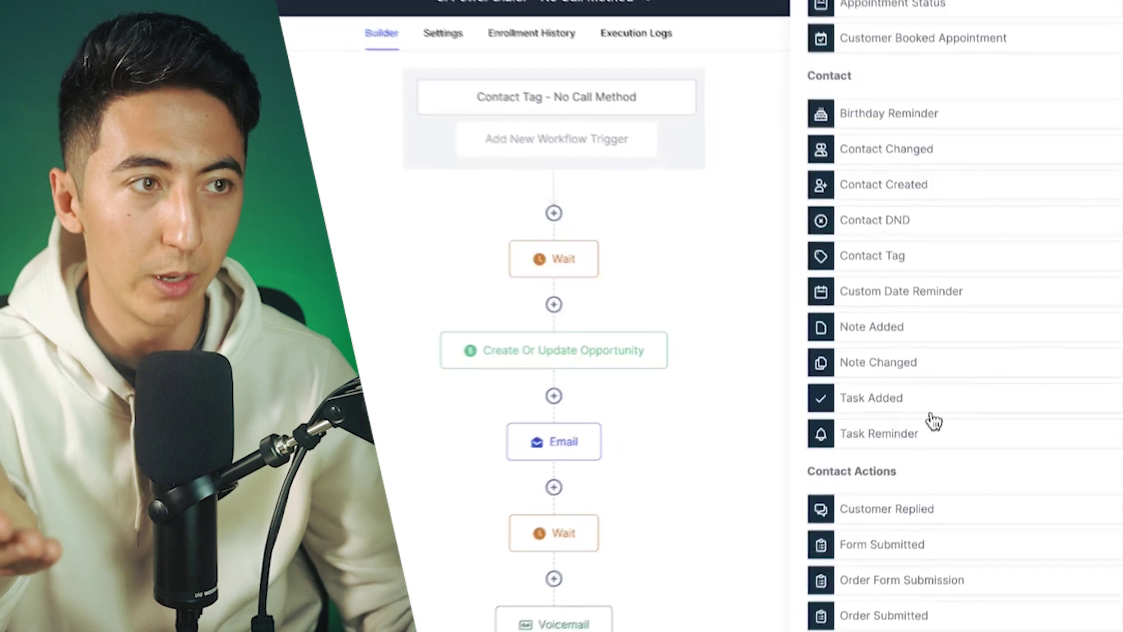
scroll(932, 421, "up", 3)
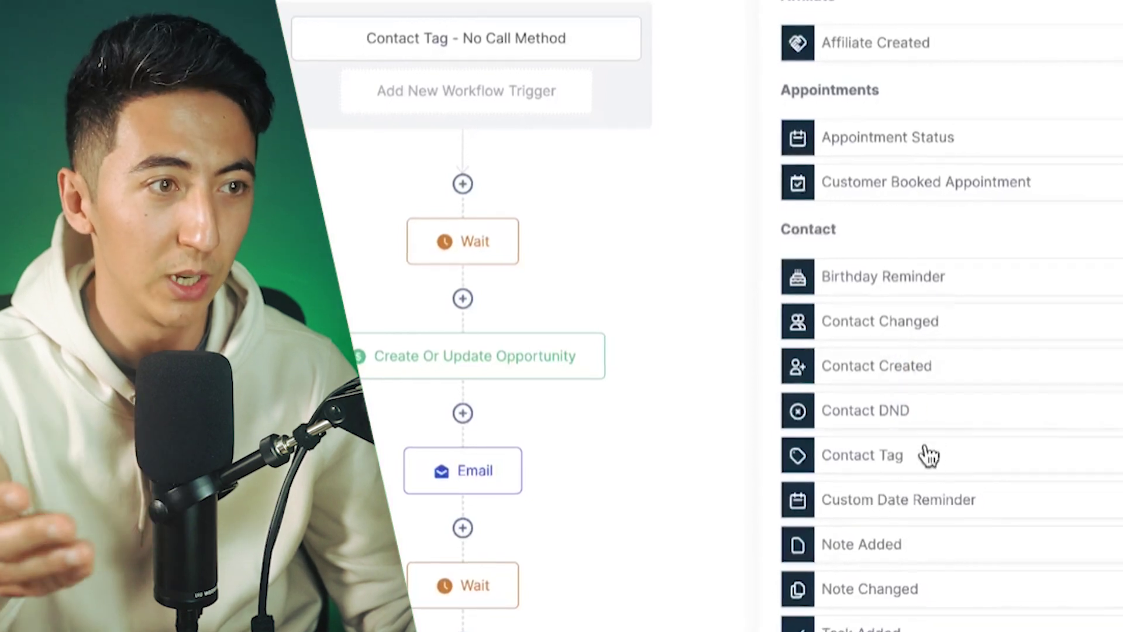
scroll(922, 462, "down", 2)
scroll(918, 468, "down", 5)
scroll(912, 498, "down", 5)
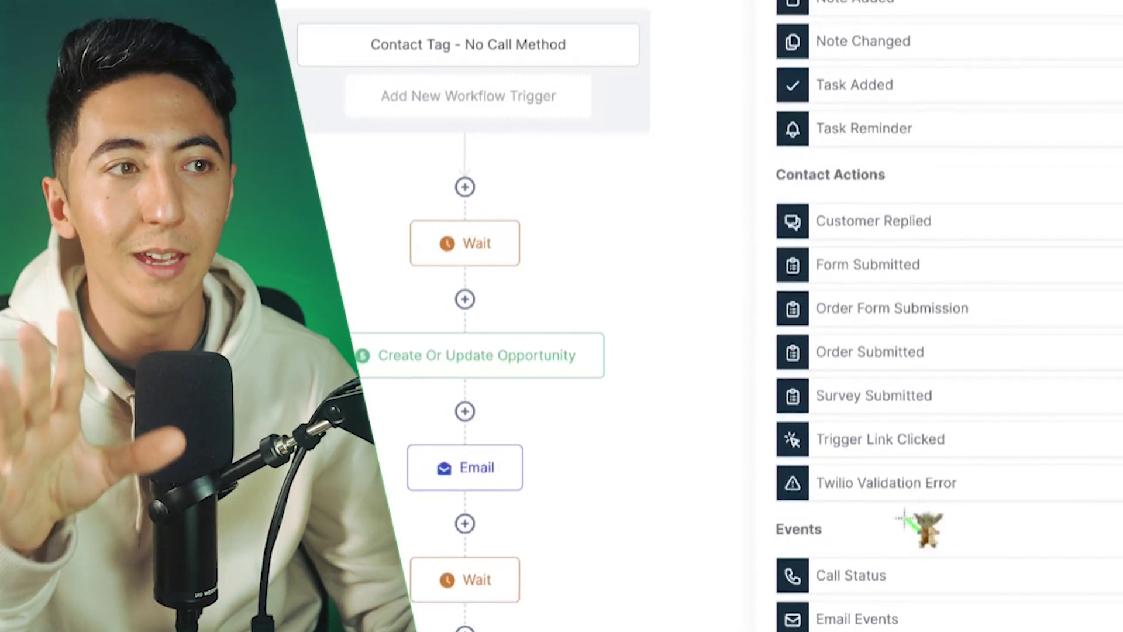
scroll(922, 465, "down", 1)
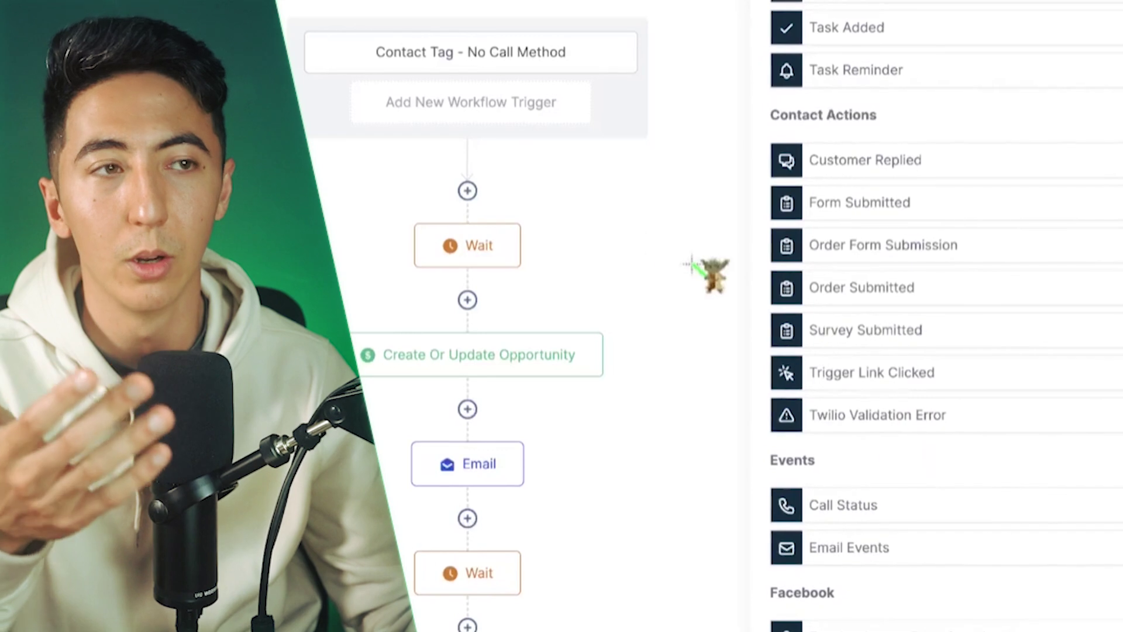
left_click(603, 67)
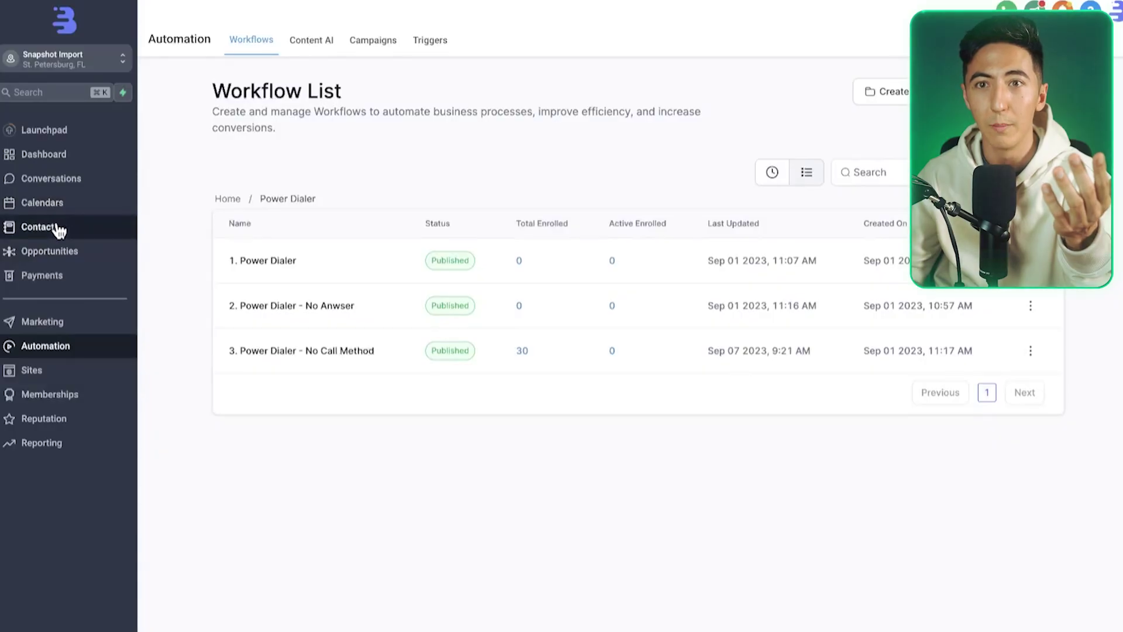
Step: Add the tag "no call method" to the Texas Air Duct Cleaning Services and Austin Specialty Cleaners contacts, with "add" as the action description
left_click(55, 226)
left_click(174, 242)
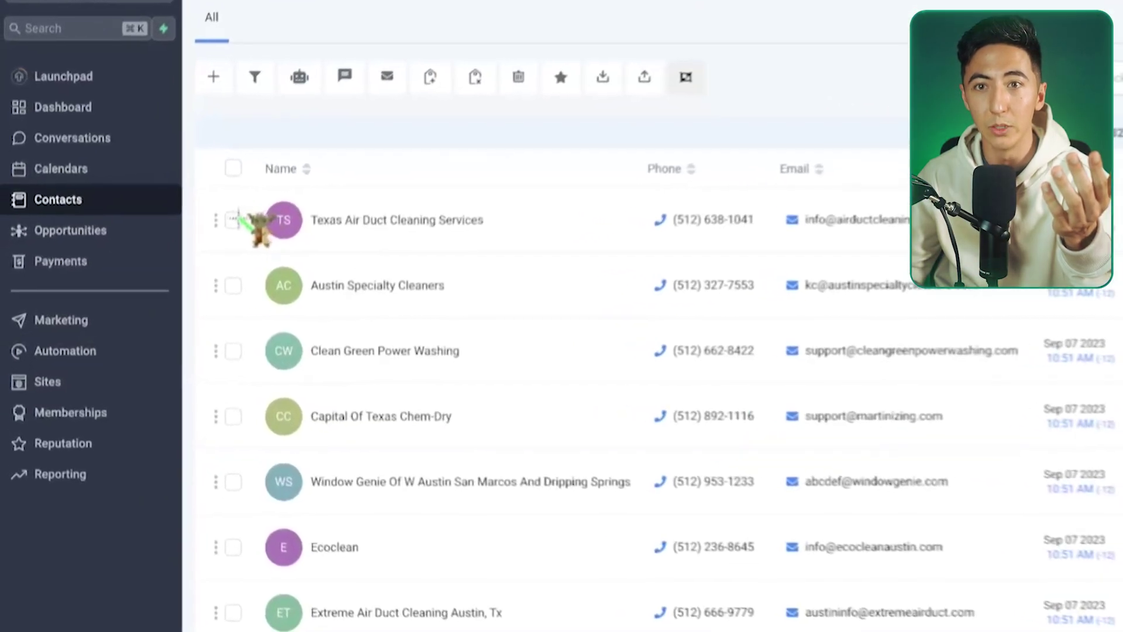
left_click(240, 285)
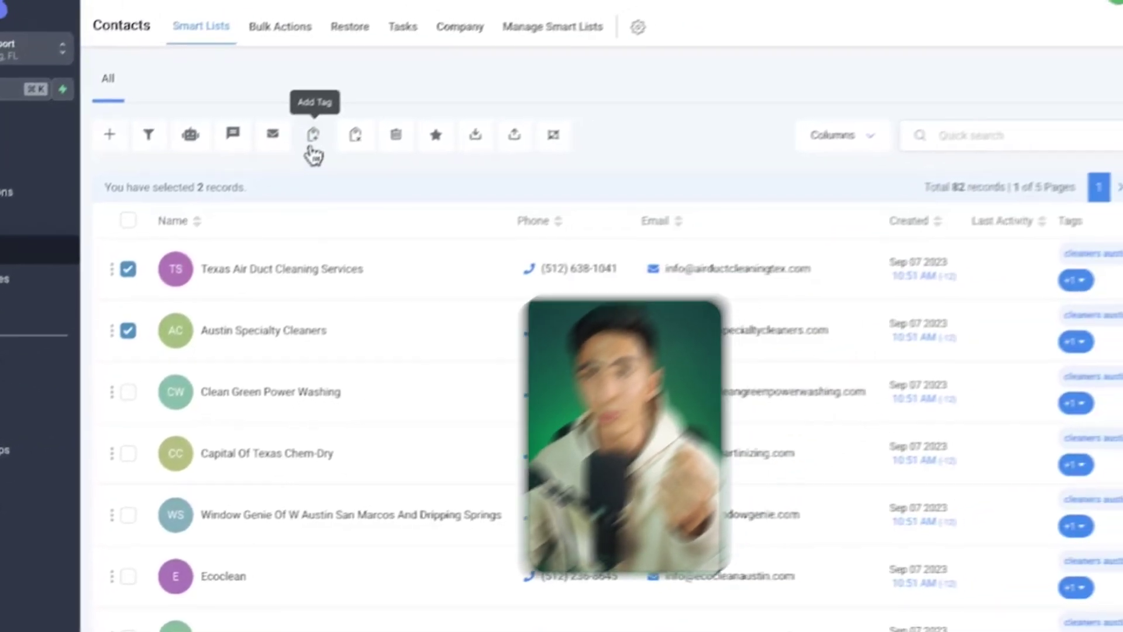
left_click(439, 79)
left_click(196, 176)
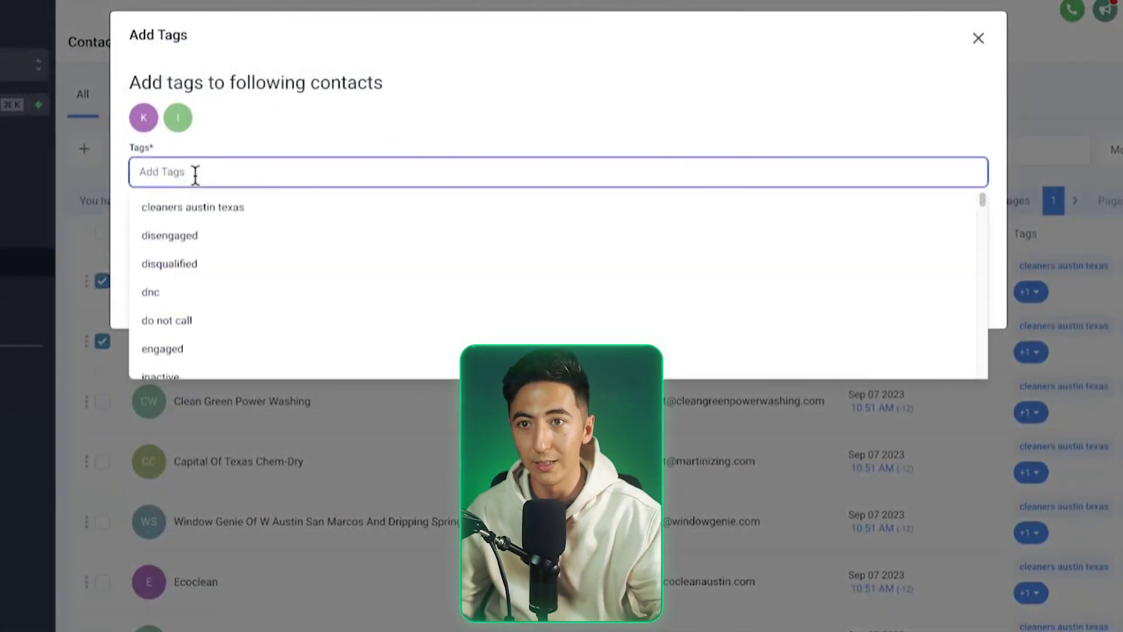
type("no c")
left_click(193, 215)
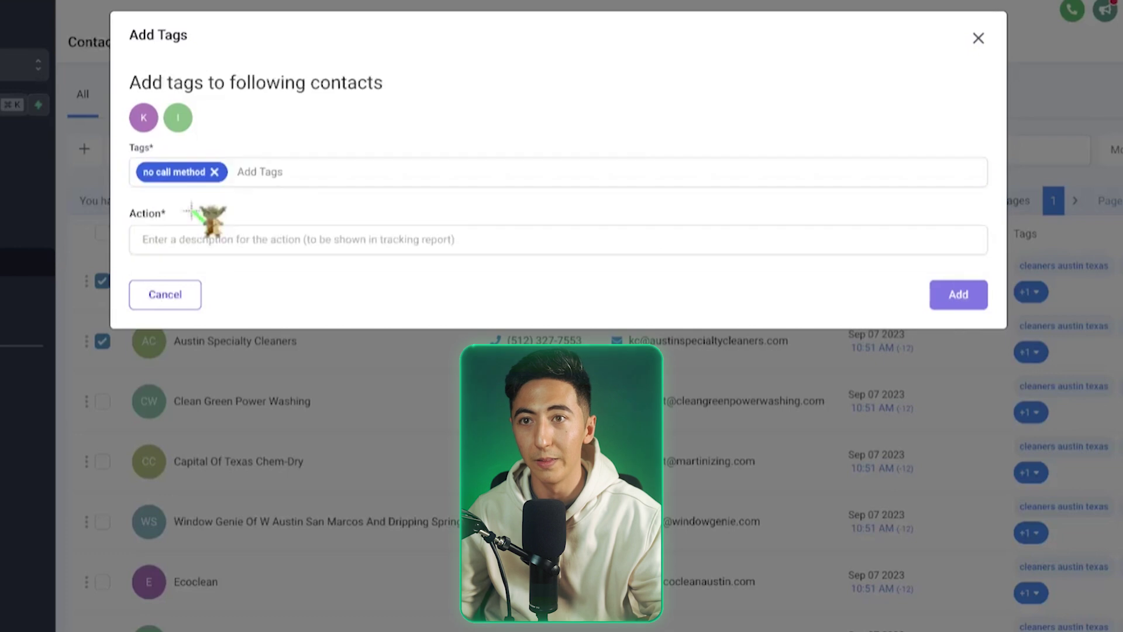
left_click(201, 244)
type("add")
left_click(957, 297)
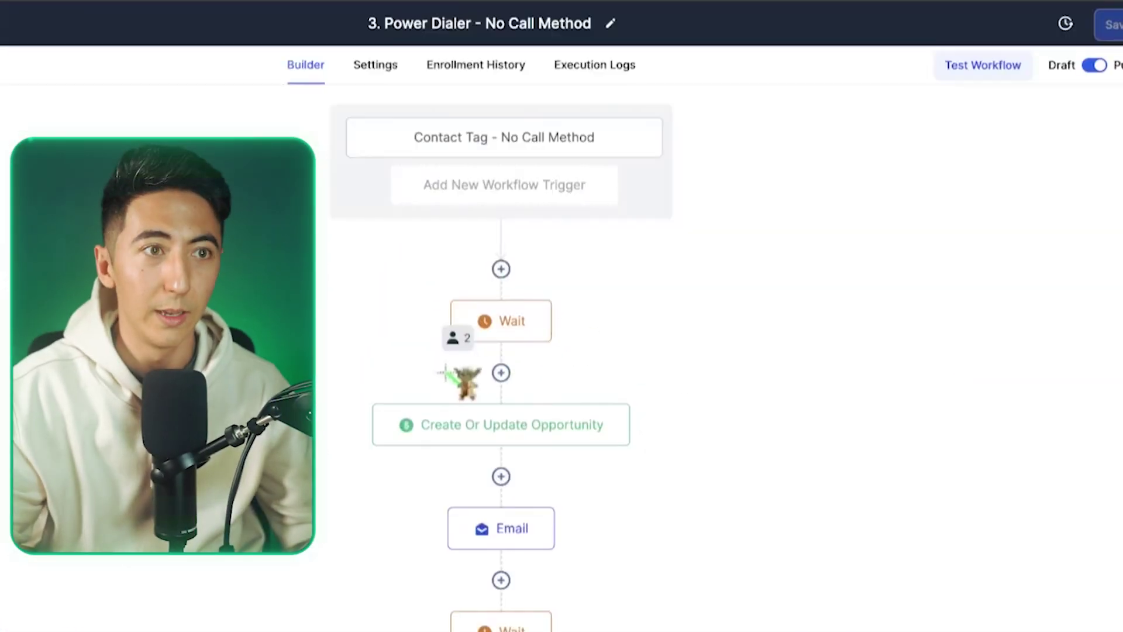
Step: Examine the contacts held at the workflow's first Wait step and its time delay settings
left_click(459, 339)
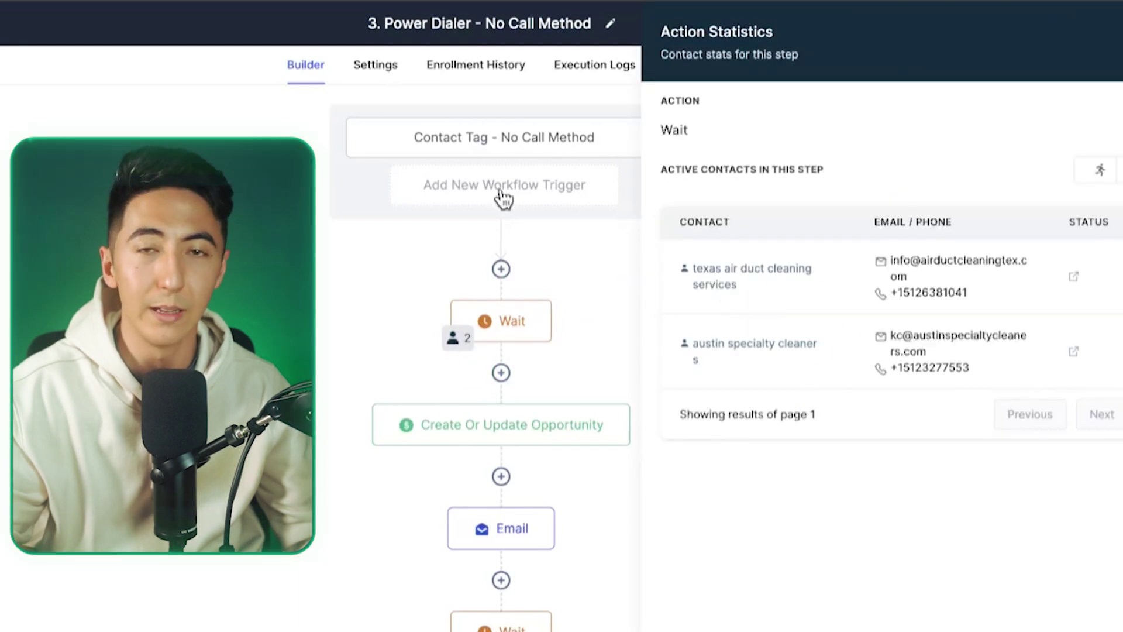
left_click(522, 347)
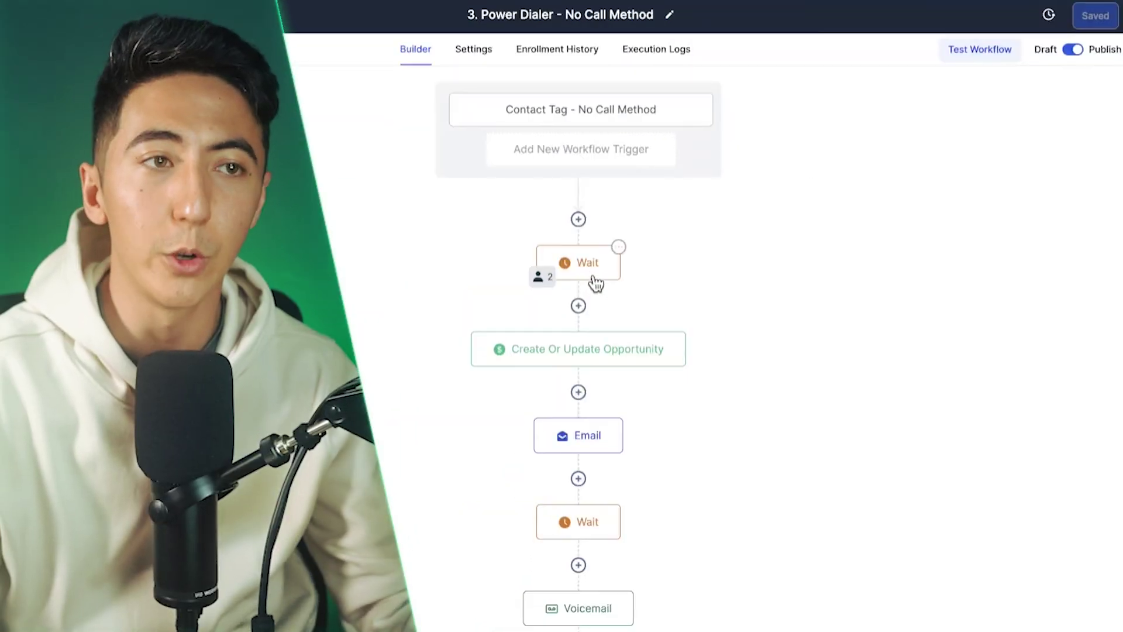
left_click(588, 266)
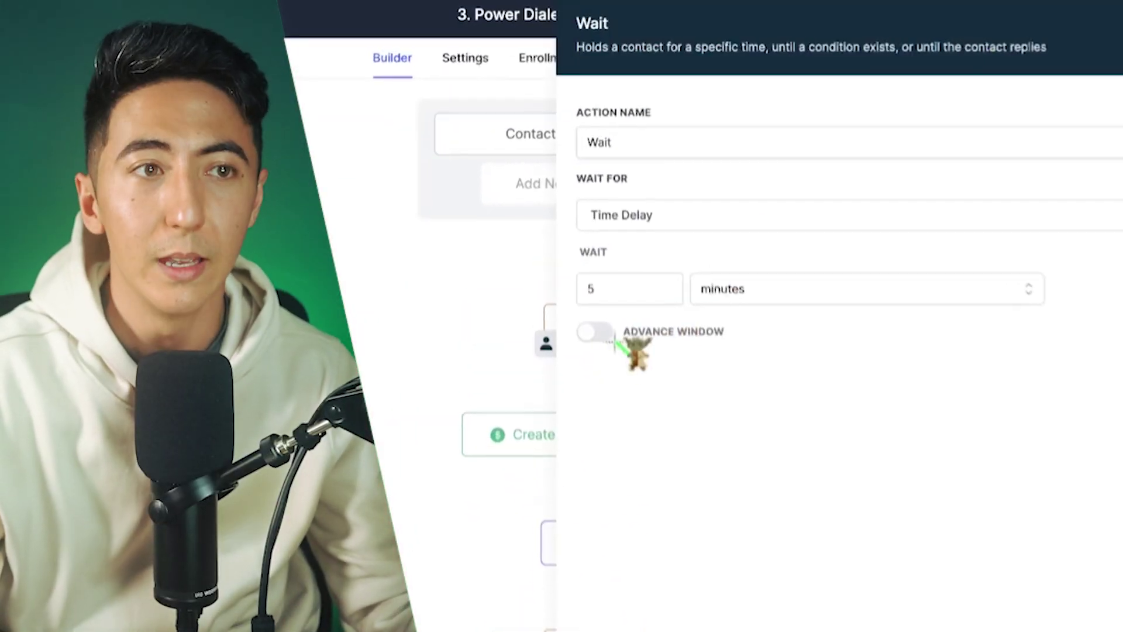
left_click(650, 310)
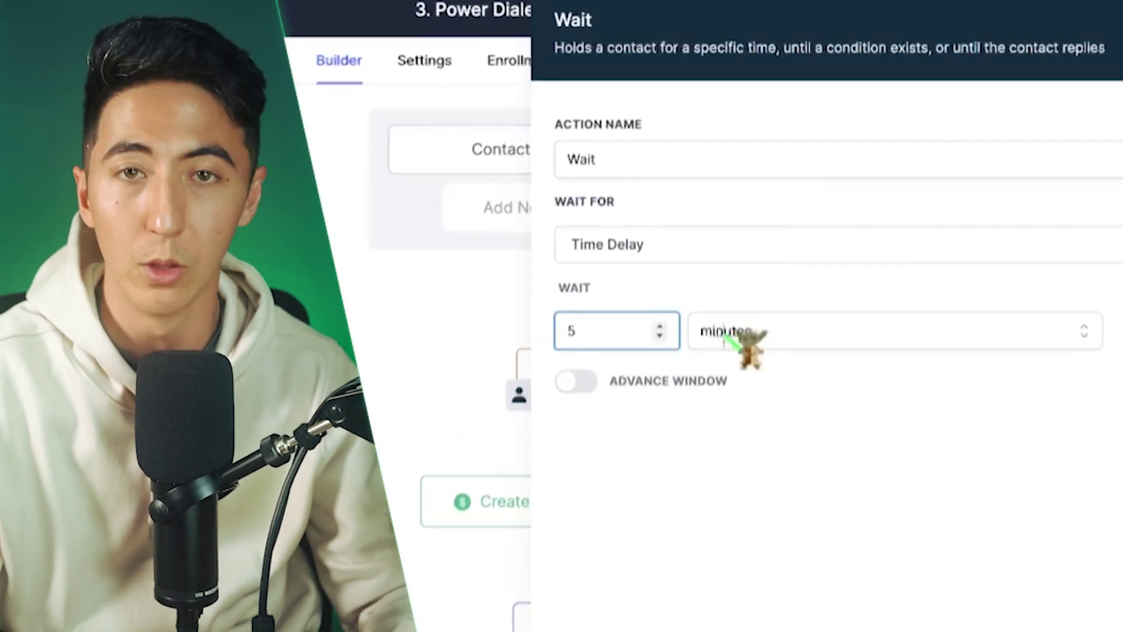
type("0")
left_click(784, 358)
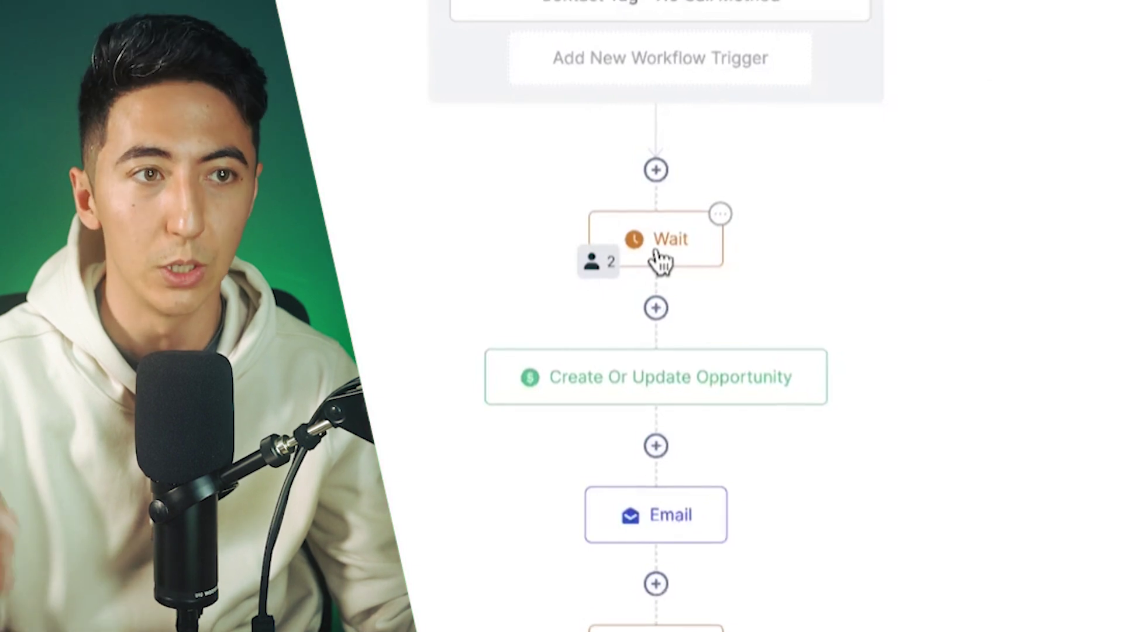
Step: Force all contacts waiting at the first Wait step on to the next step of the workflow
left_click(550, 279)
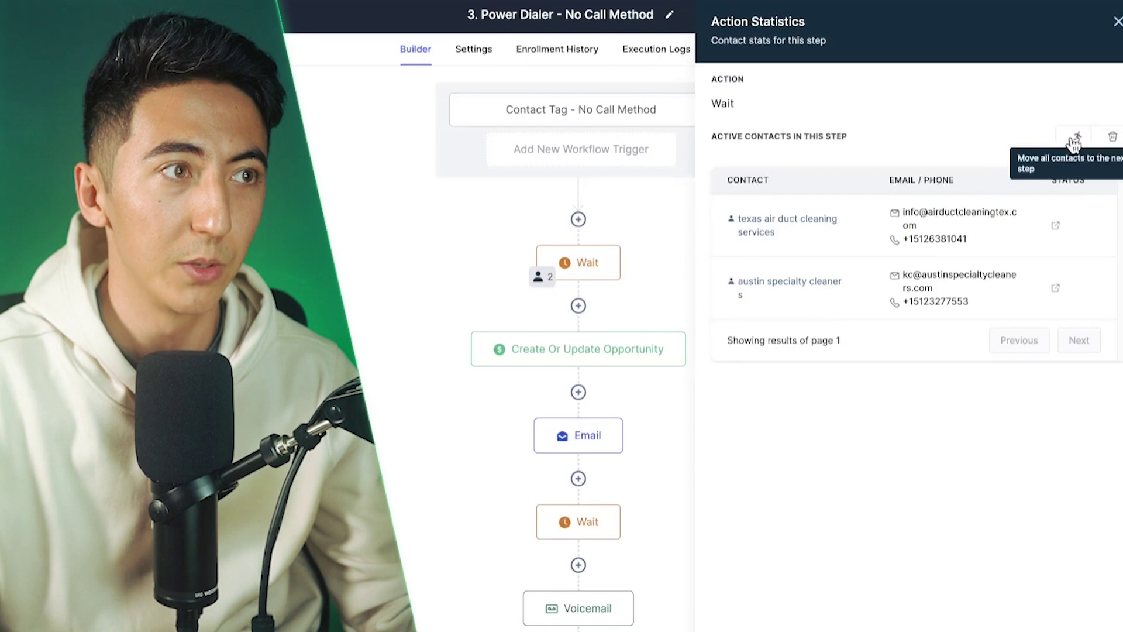
left_click(1076, 138)
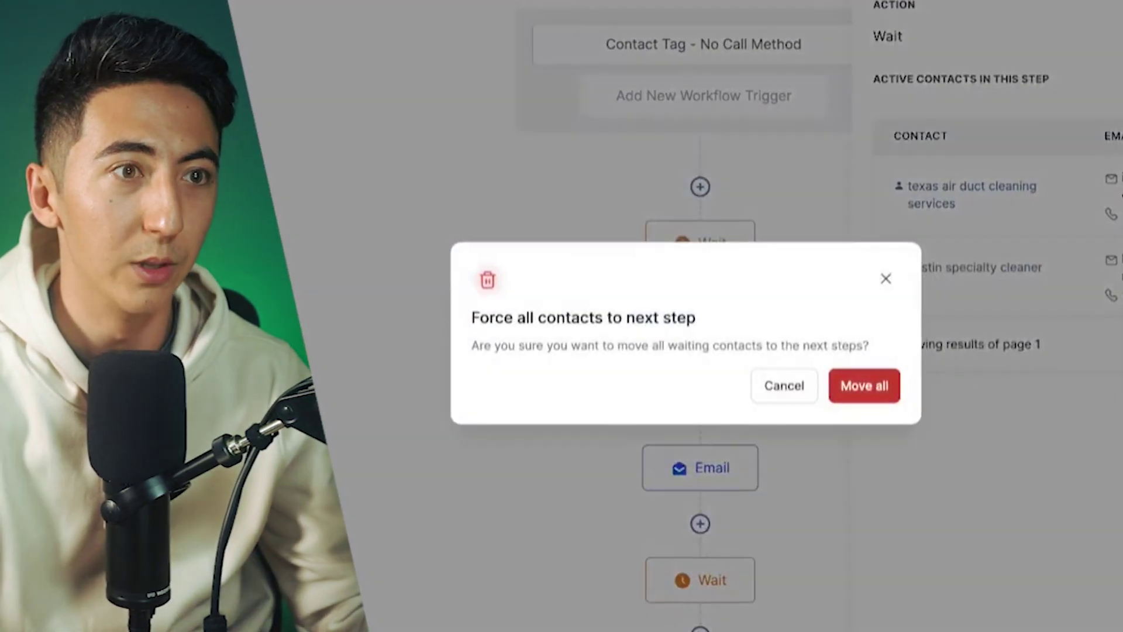
left_click(876, 388)
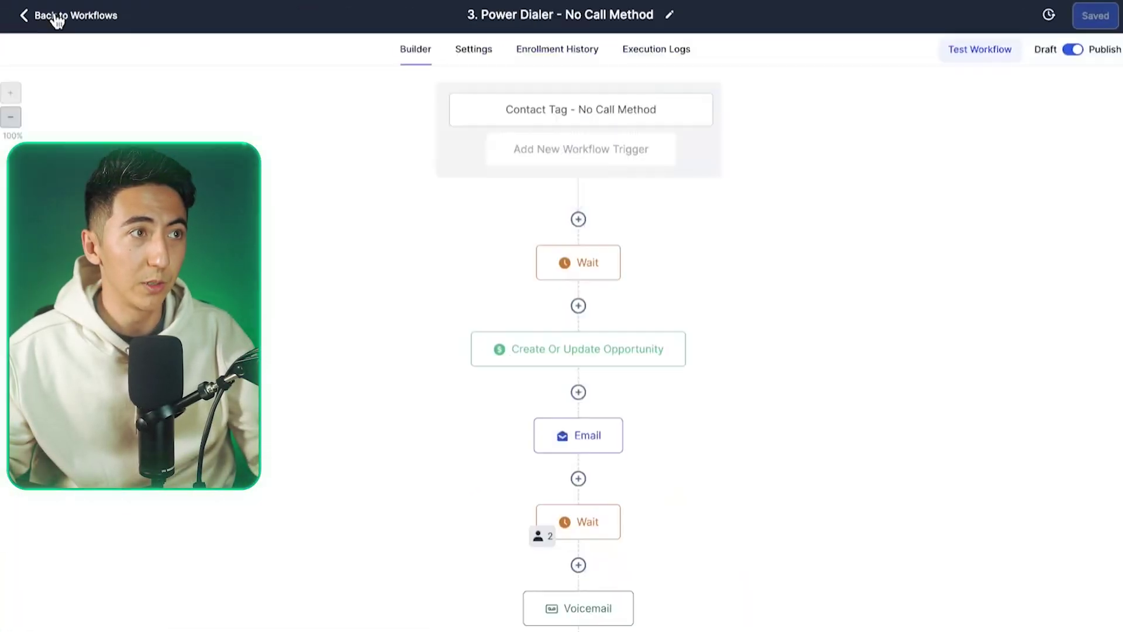
Step: Review the subject and message text of the workflow's Email step
scroll(573, 515, "down", 1)
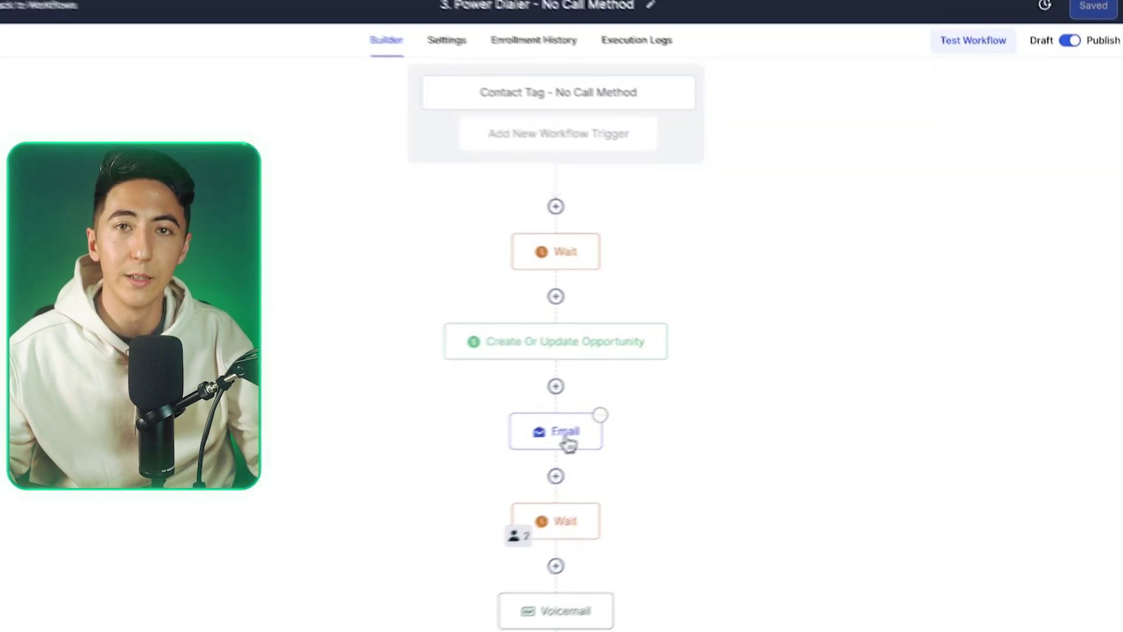
left_click(589, 426)
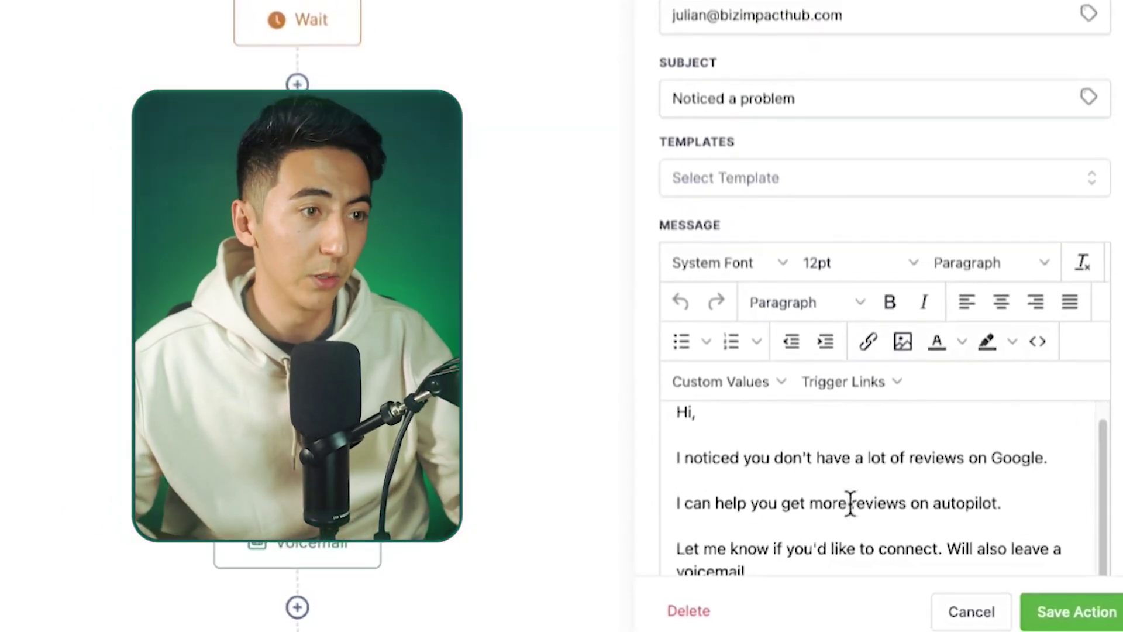
scroll(836, 500, "down", 1)
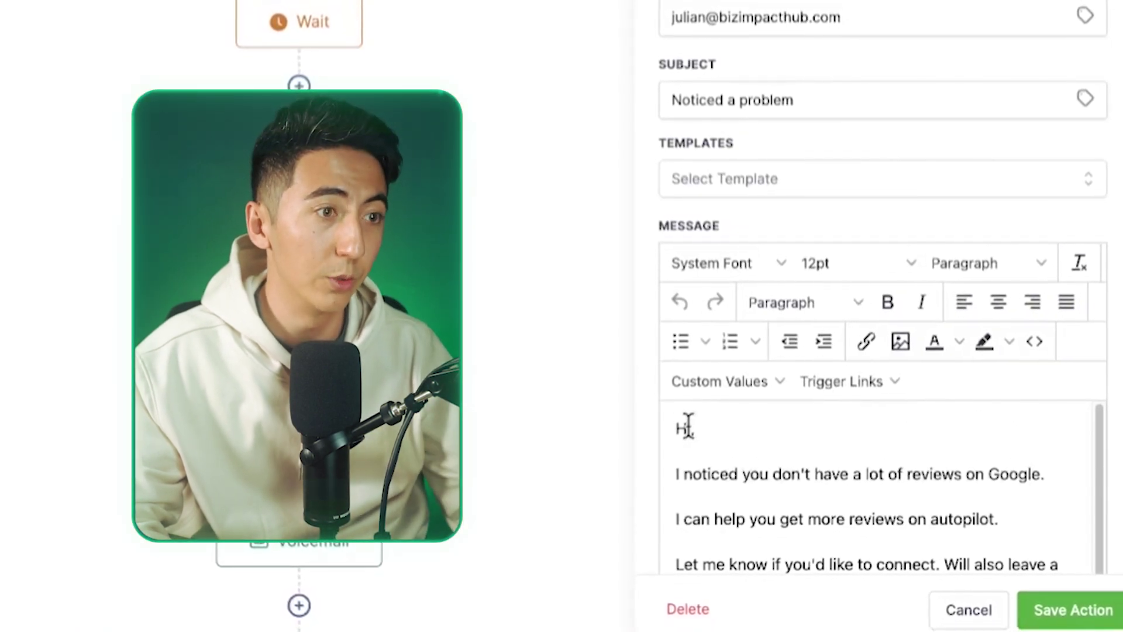
key("ctrl+super+space")
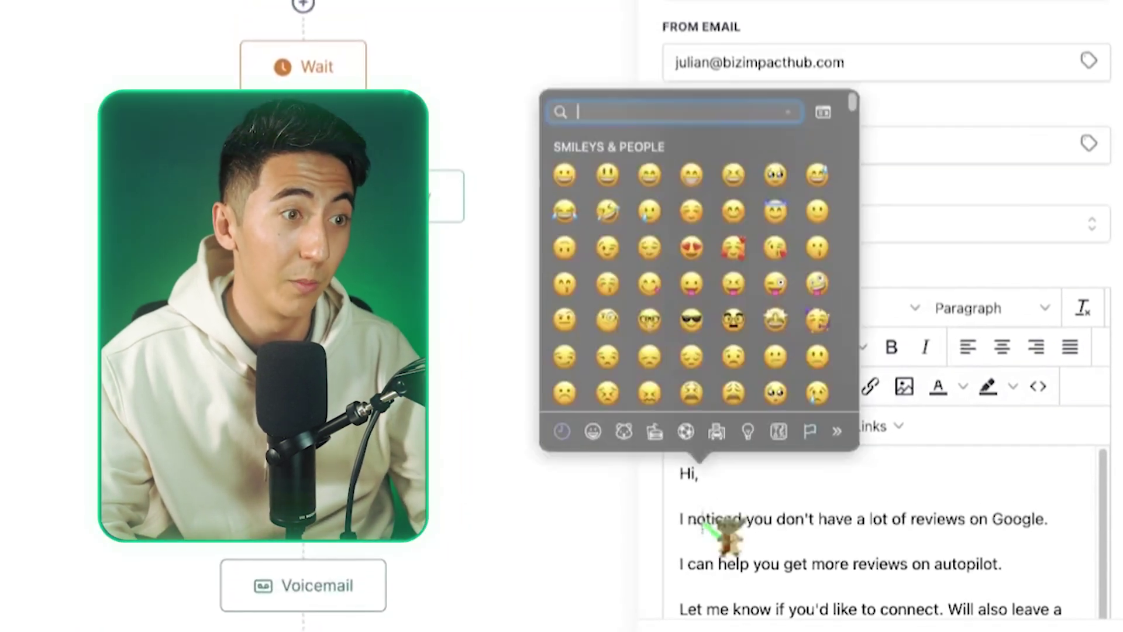
left_click(731, 456)
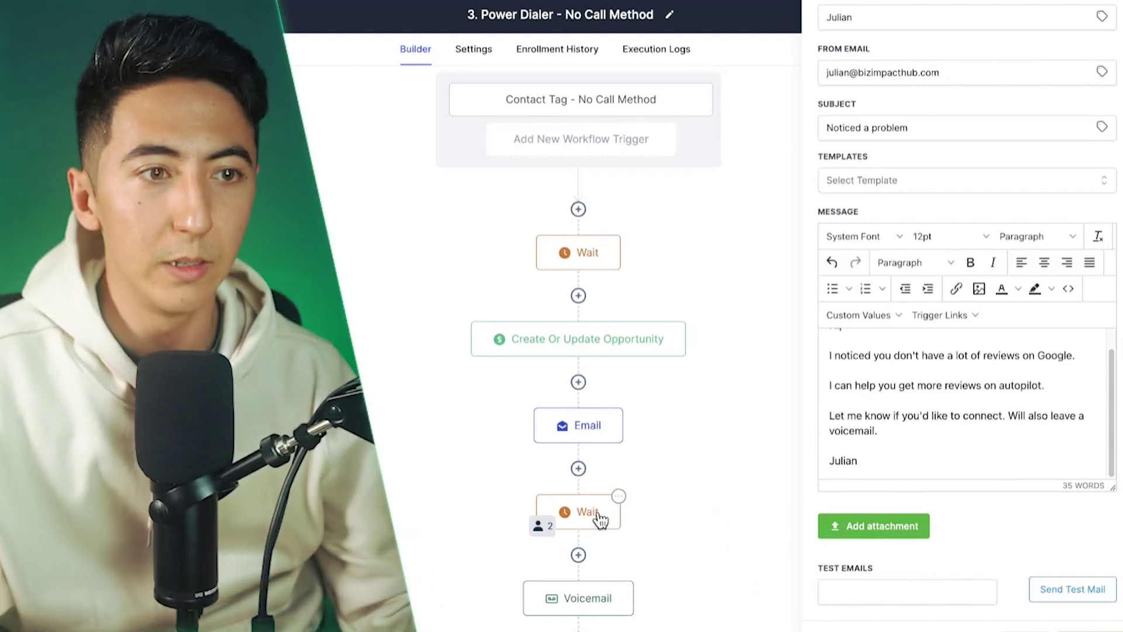
Step: Review the second Wait step, the Voicemail step and the SMS step's message text
left_click(588, 512)
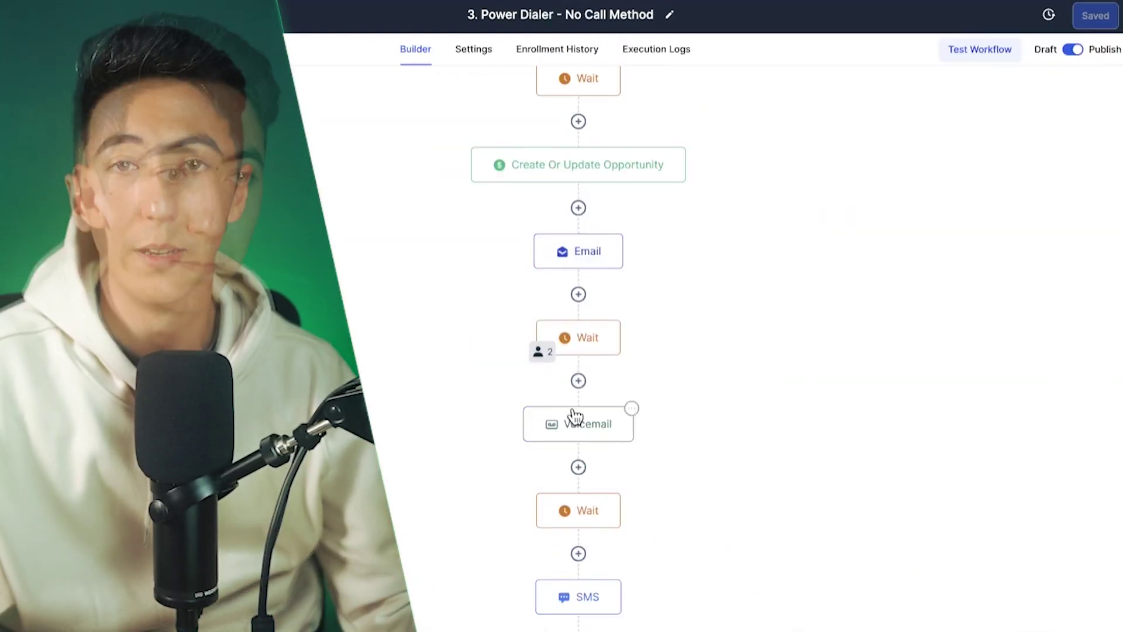
left_click(573, 420)
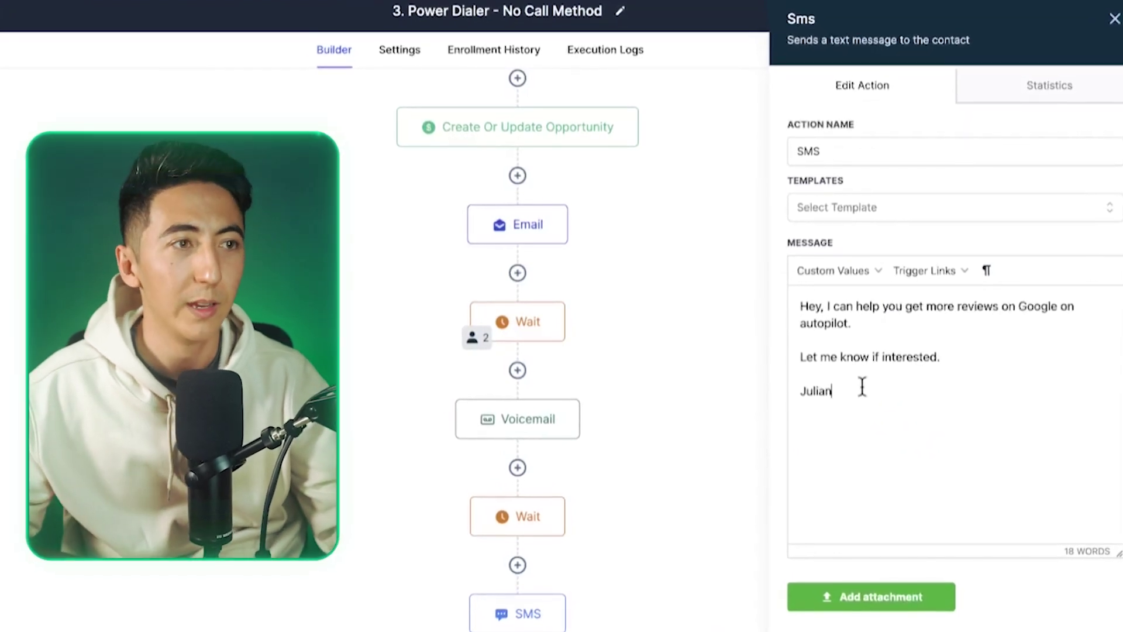
left_click(864, 386)
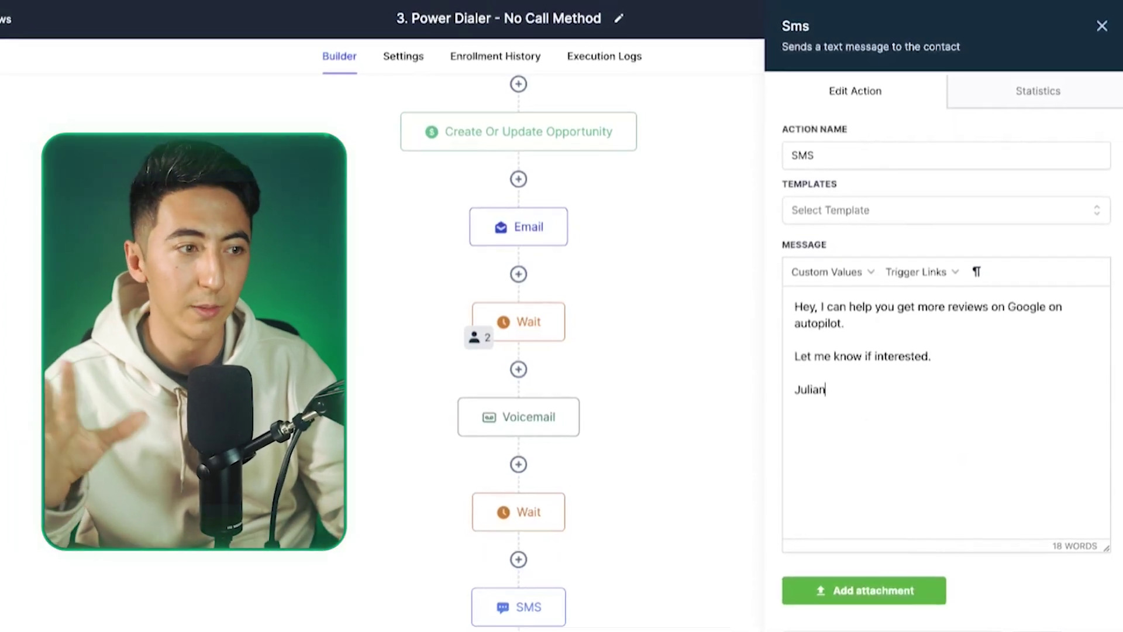
key("Escape")
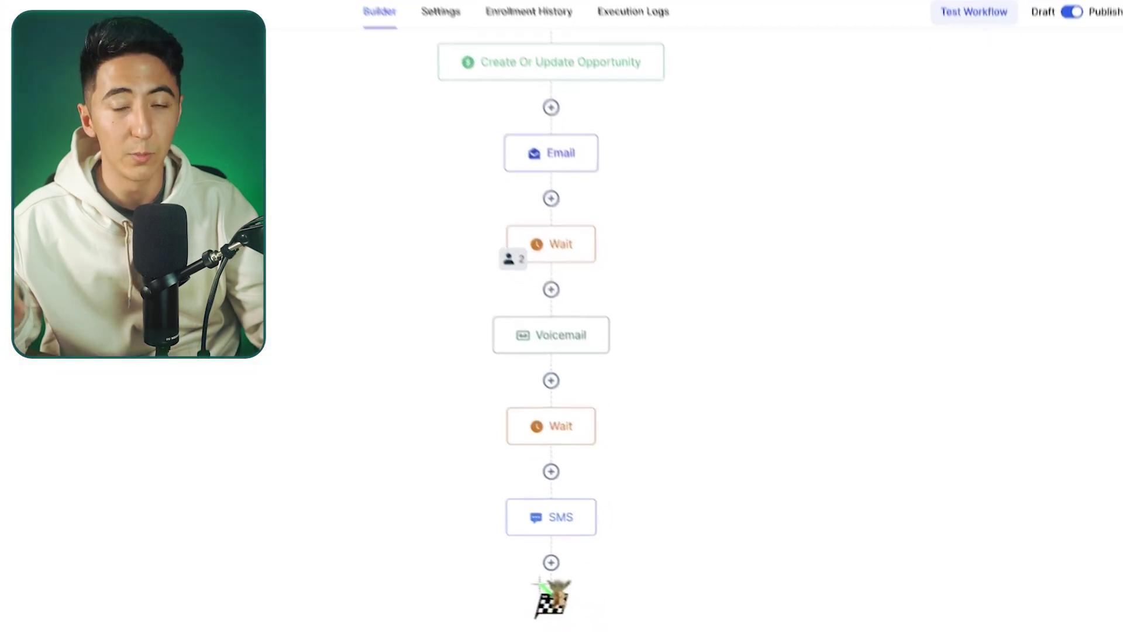
Step: Browse the messaging, affiliate and CRM actions that can be added after the workflow's SMS step
left_click(475, 535)
scroll(890, 426, "down", 10)
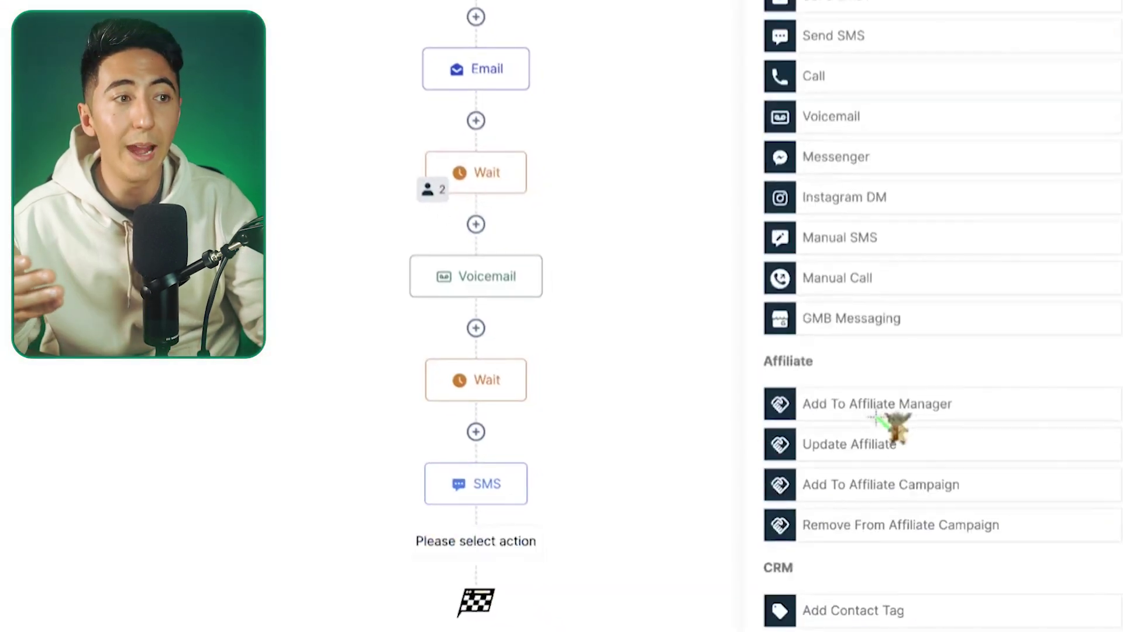
scroll(892, 426, "down", 5)
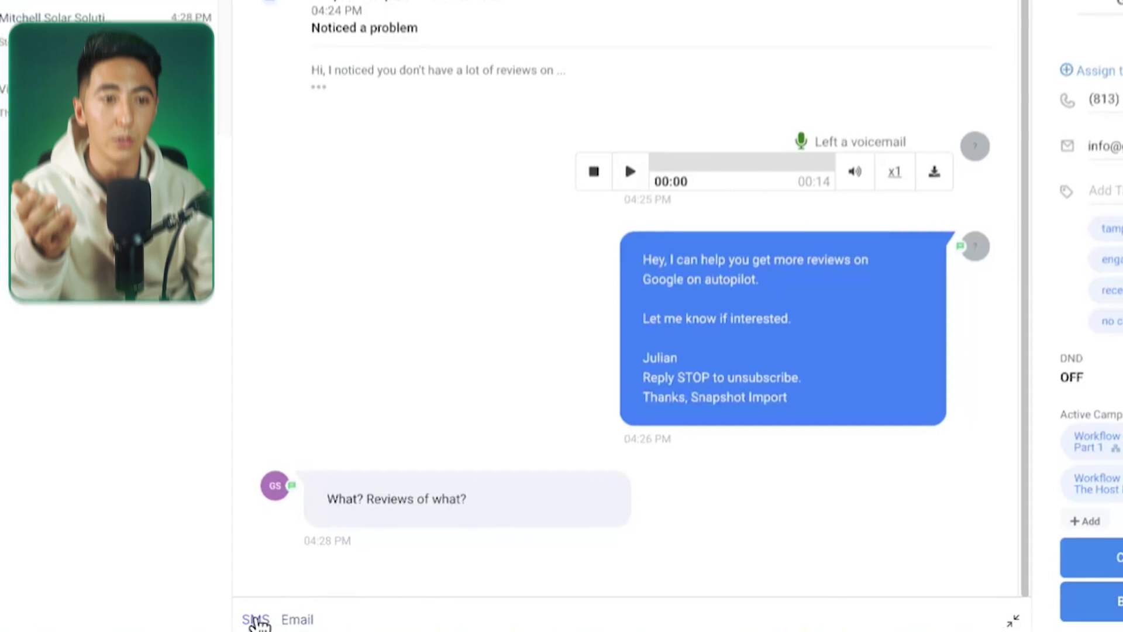
Step: Draft the reply "Reviews on Google" to the solar company's question and switch the reply channel from SMS to email
left_click(291, 622)
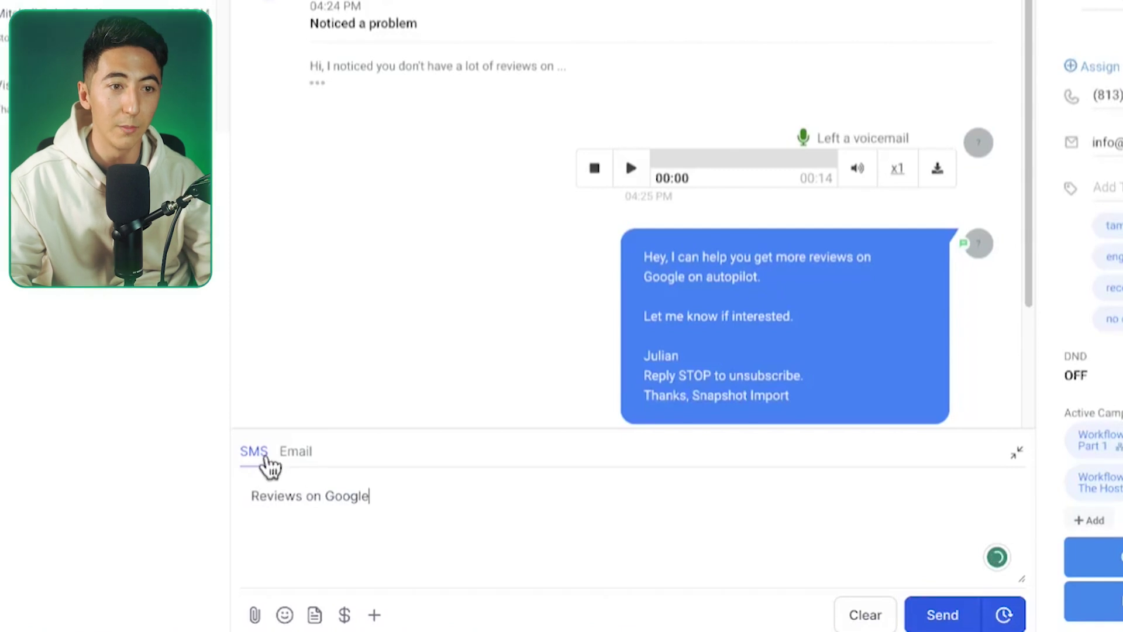
left_click(296, 454)
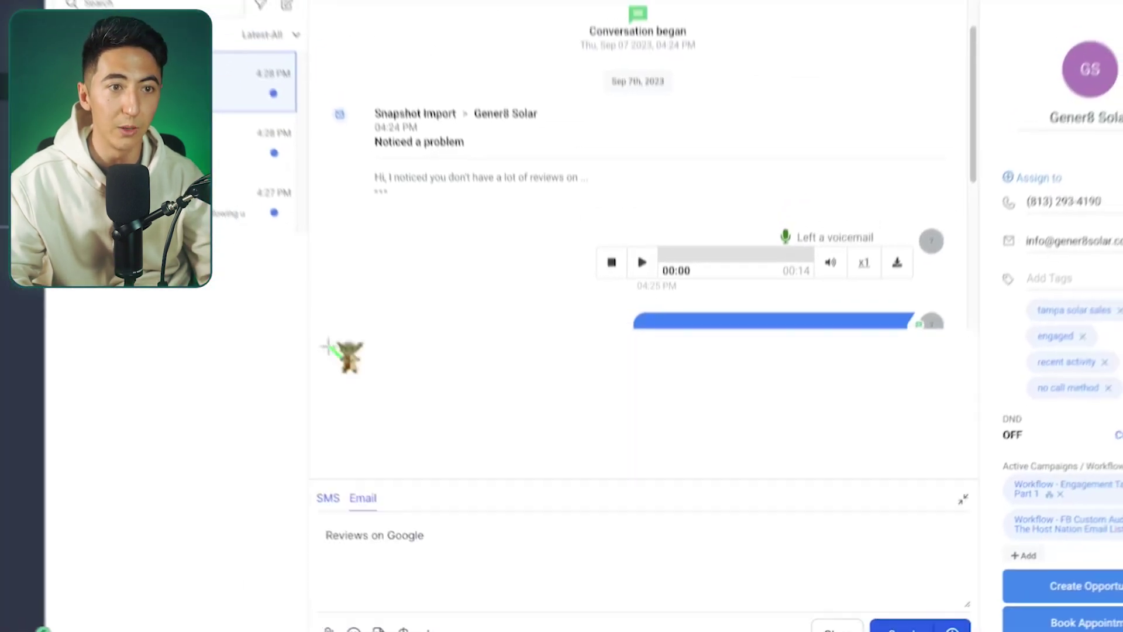
left_click(253, 266)
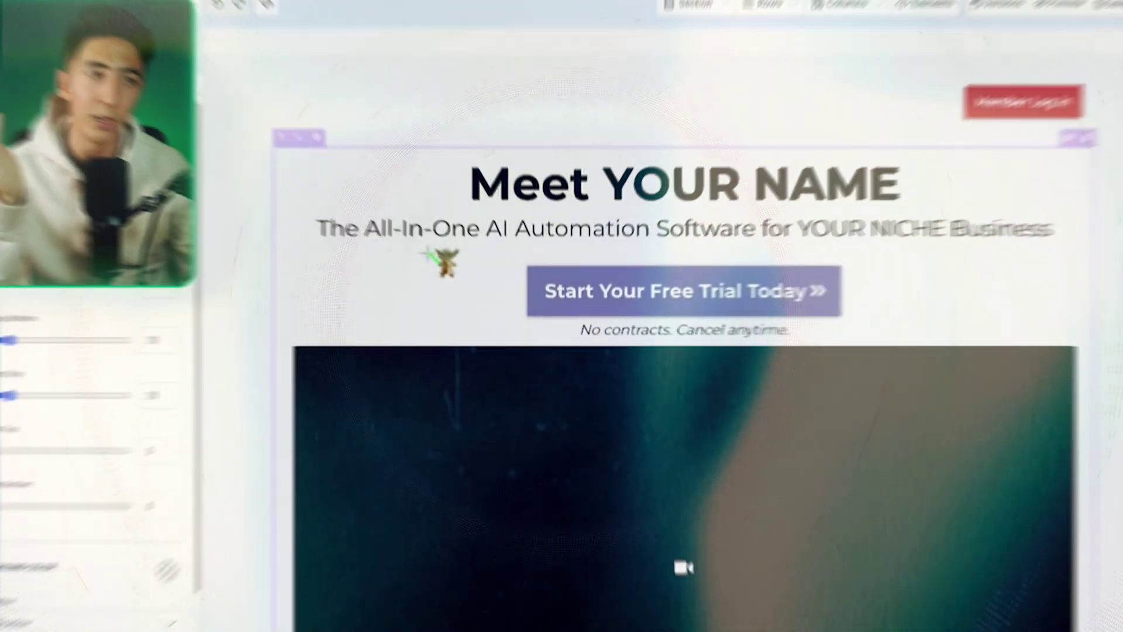
Step: Replace the landing page's main headline with "dajhsdb" and review the page's video and software funnel sections
scroll(603, 316, "down", 10)
scroll(603, 316, "up", 10)
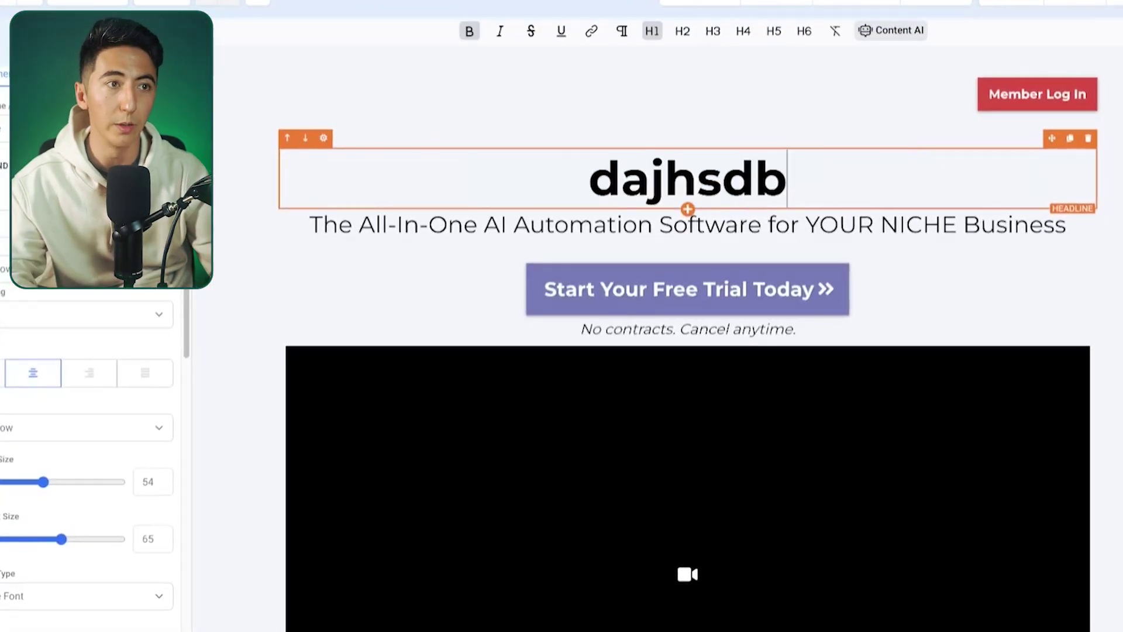
scroll(659, 389, "down", 10)
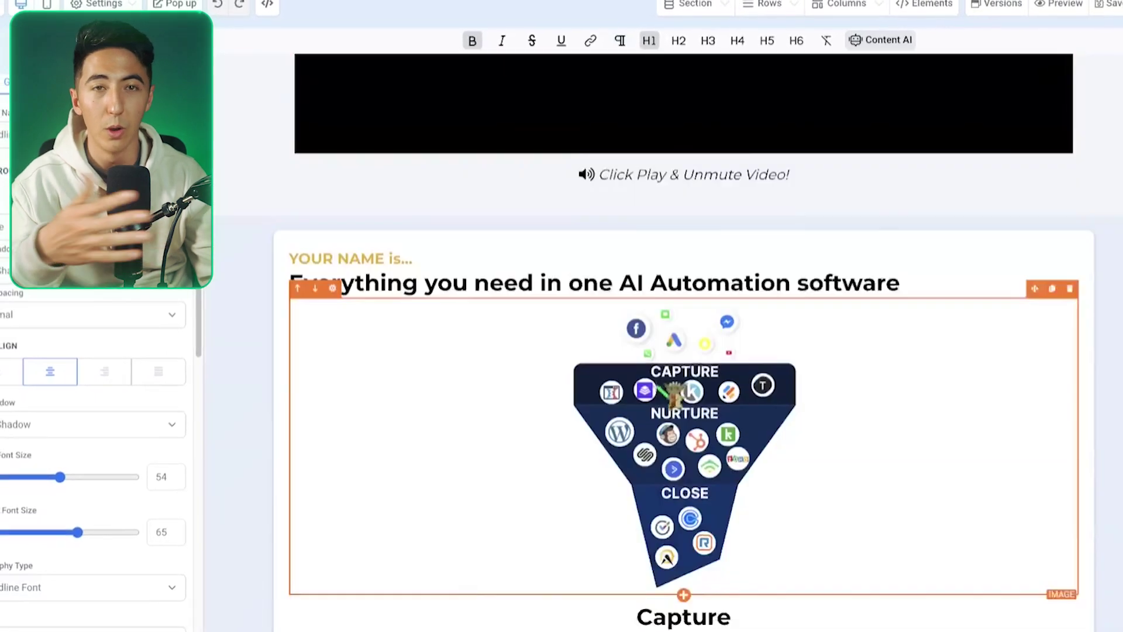